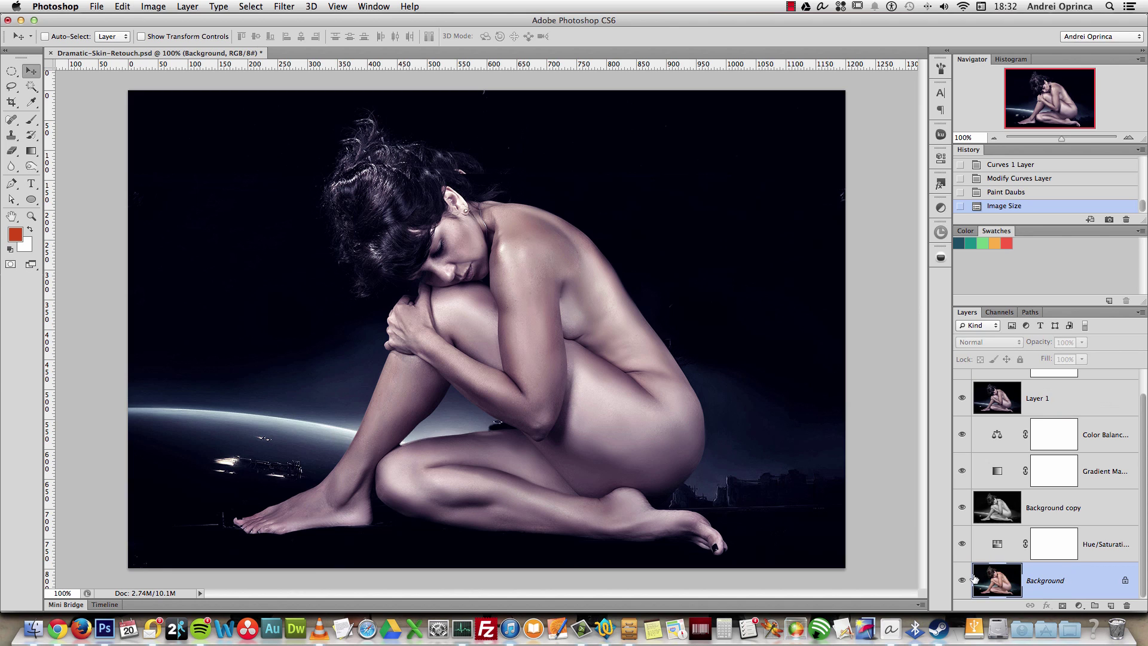
Step: Group the retouch layers from Curves 1 down to Hue/Saturation into Group 1
{"action": "left_click", "coordinate": [962, 580], "text": "alt"}
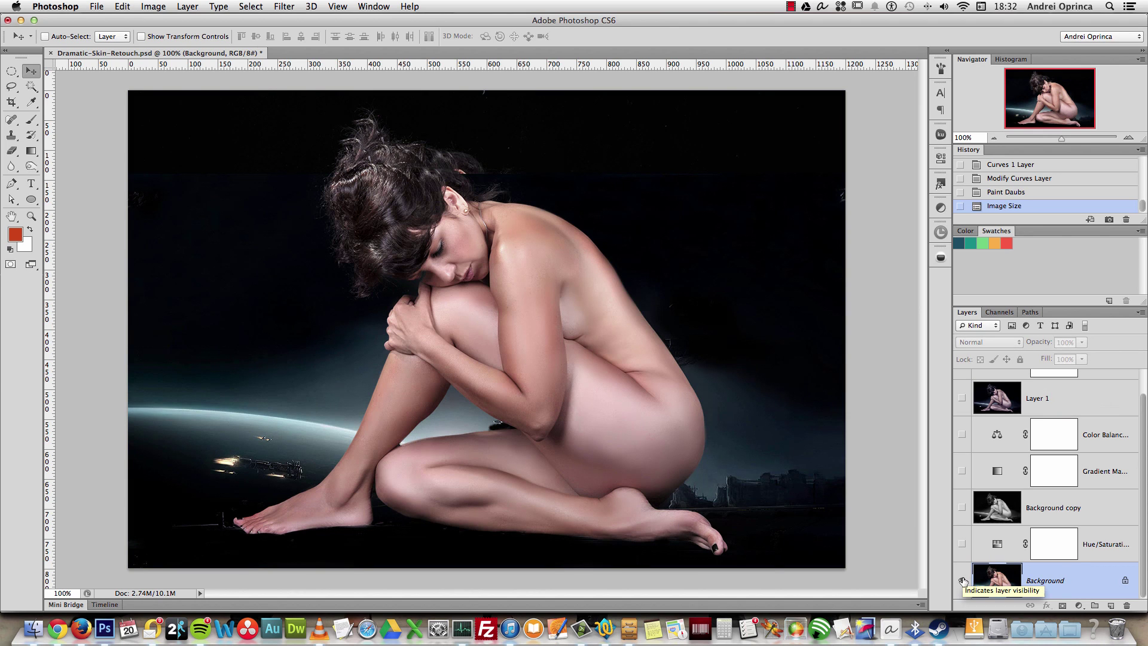
{"action": "left_click", "coordinate": [962, 580], "text": "alt"}
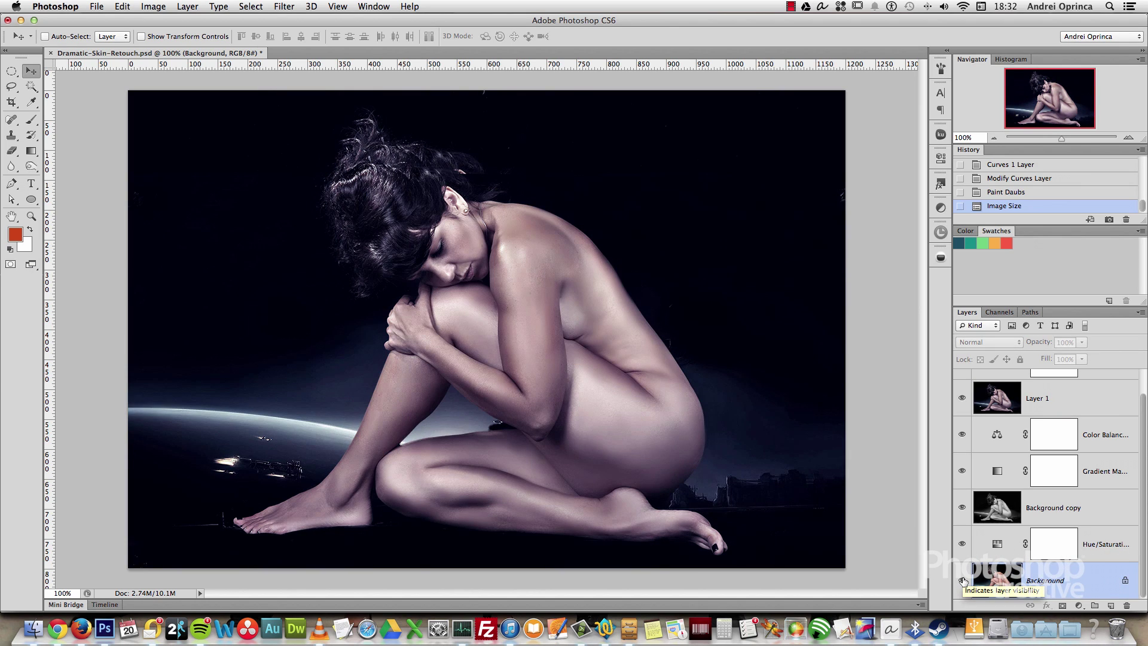
{"action": "left_click", "coordinate": [1096, 548]}
{"action": "scroll", "coordinate": [1094, 468], "scroll_direction": "up", "scroll_amount": 1}
{"action": "left_click", "coordinate": [1096, 400], "text": "shift"}
{"action": "key", "text": "super+g"}
Step: Hide Group 1, unlock Background as Layer 0, and move Group 1 beneath it
{"action": "left_click", "coordinate": [961, 377]}
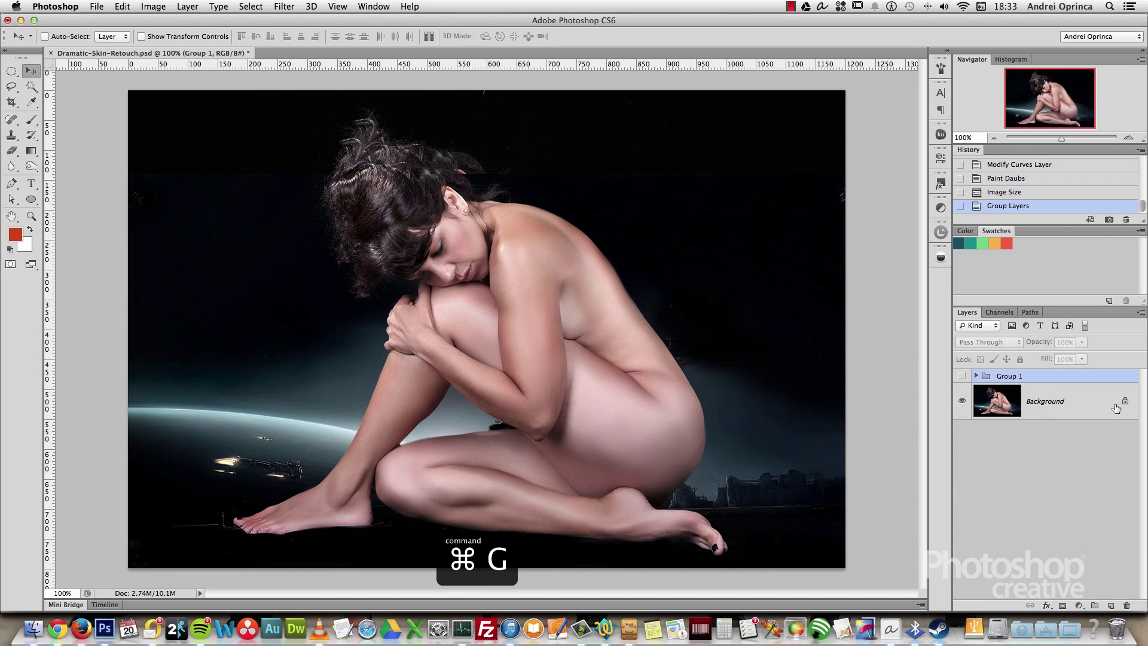
{"action": "double_click", "coordinate": [1098, 407], "text": "alt"}
{"action": "left_click_drag", "start_coordinate": [1077, 381], "coordinate": [1067, 418]}
{"action": "left_click", "coordinate": [1044, 391]}
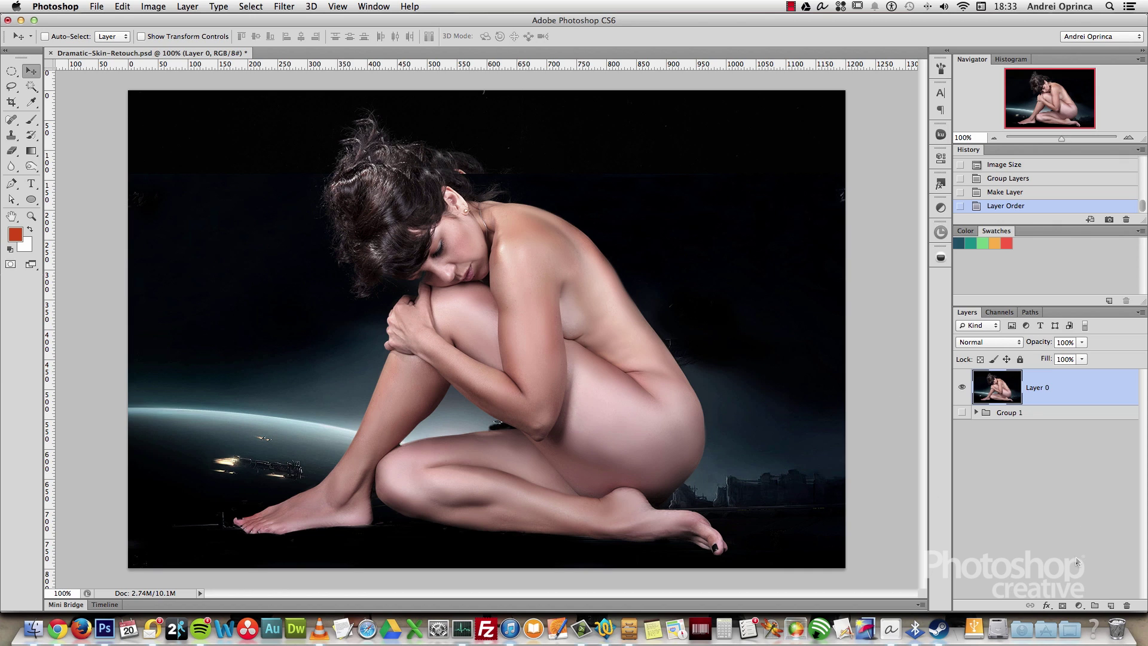
{"action": "left_click", "coordinate": [1078, 605]}
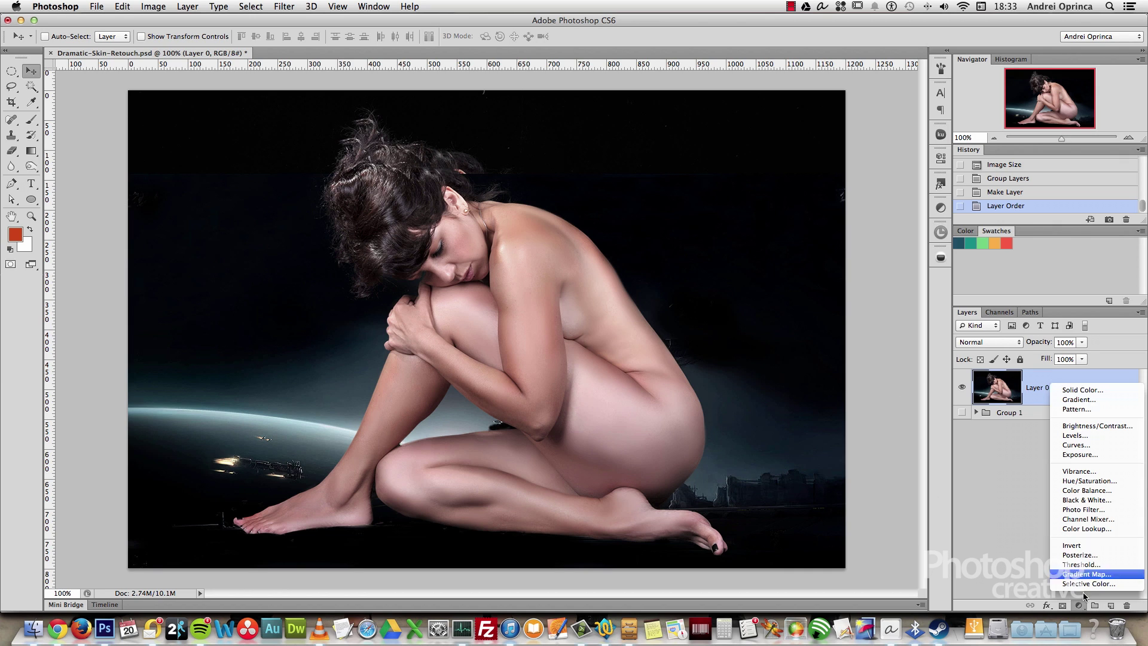
Step: Add a Hue/Saturation layer at Saturation -41, then duplicate Layer 0 above it
{"action": "left_click", "coordinate": [1089, 480]}
{"action": "left_click_drag", "start_coordinate": [834, 256], "coordinate": [805, 257]}
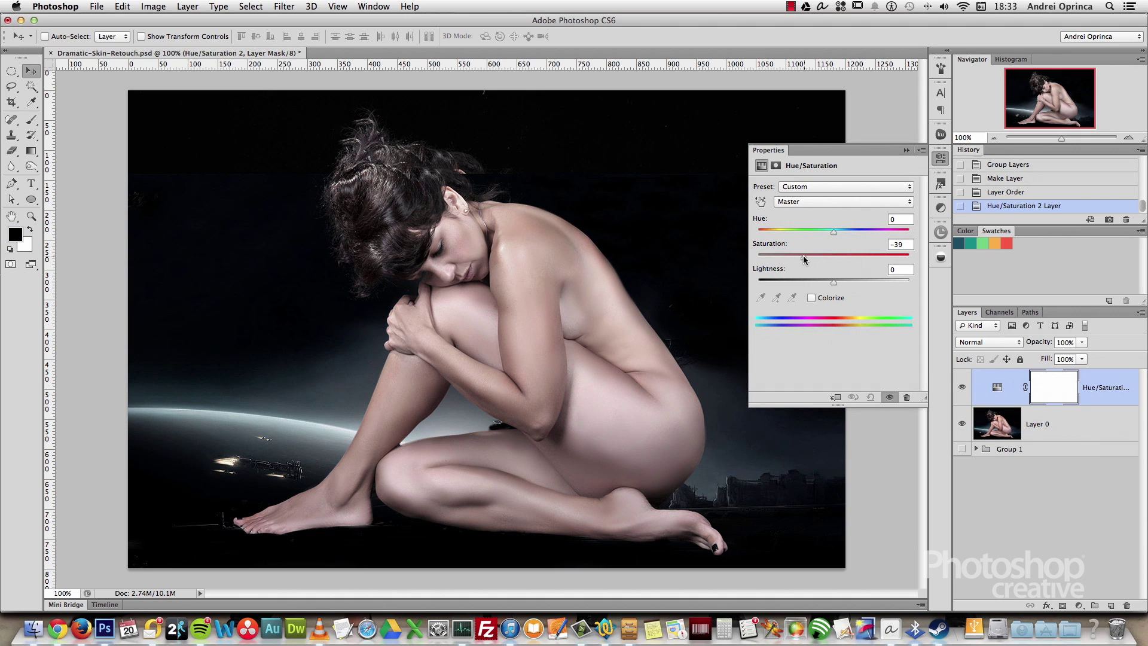
{"action": "left_click_drag", "start_coordinate": [802, 258], "coordinate": [802, 258]}
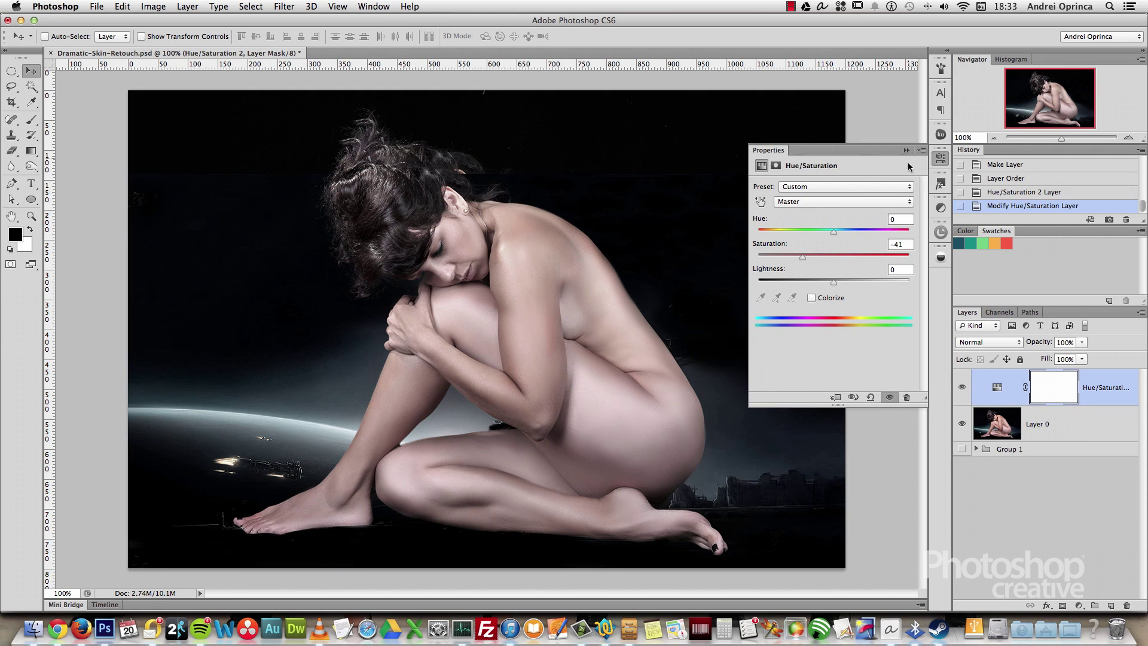
{"action": "left_click", "coordinate": [941, 158]}
{"action": "left_click", "coordinate": [962, 387]}
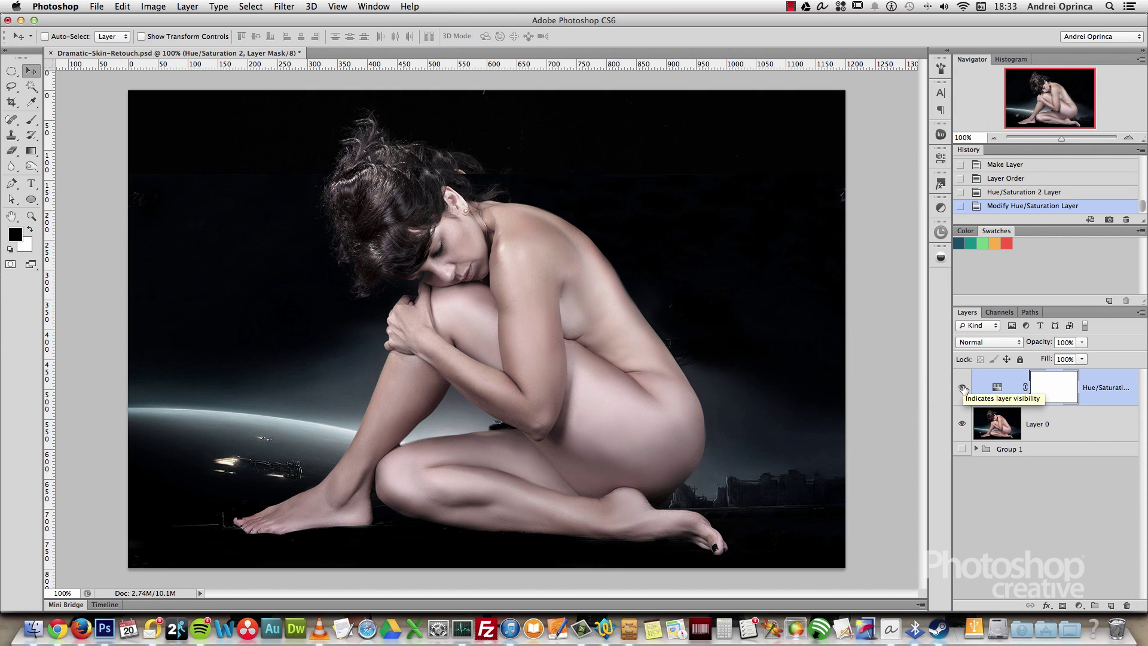
{"action": "left_click", "coordinate": [1063, 424]}
{"action": "left_click_drag", "start_coordinate": [1066, 424], "coordinate": [1080, 381]}
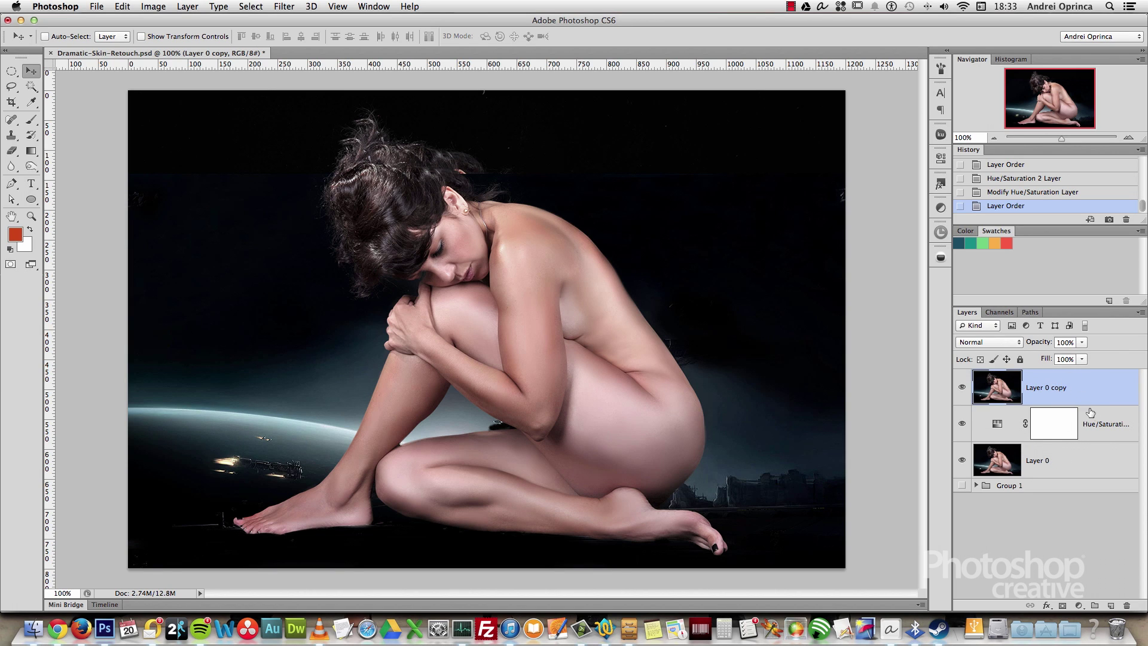
Step: Rename the Layer 0 copy to 'gray' and desaturate it
{"action": "double_click", "coordinate": [1044, 388]}
{"action": "type", "text": "gray"}
{"action": "key", "text": "Return"}
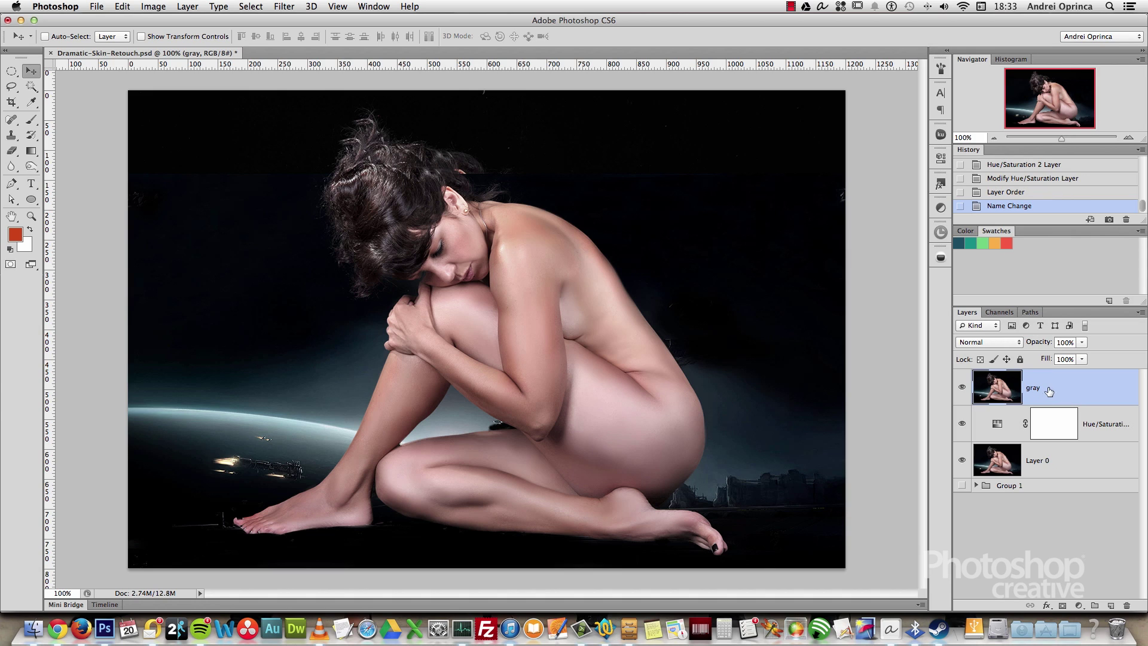
{"action": "left_click", "coordinate": [155, 7]}
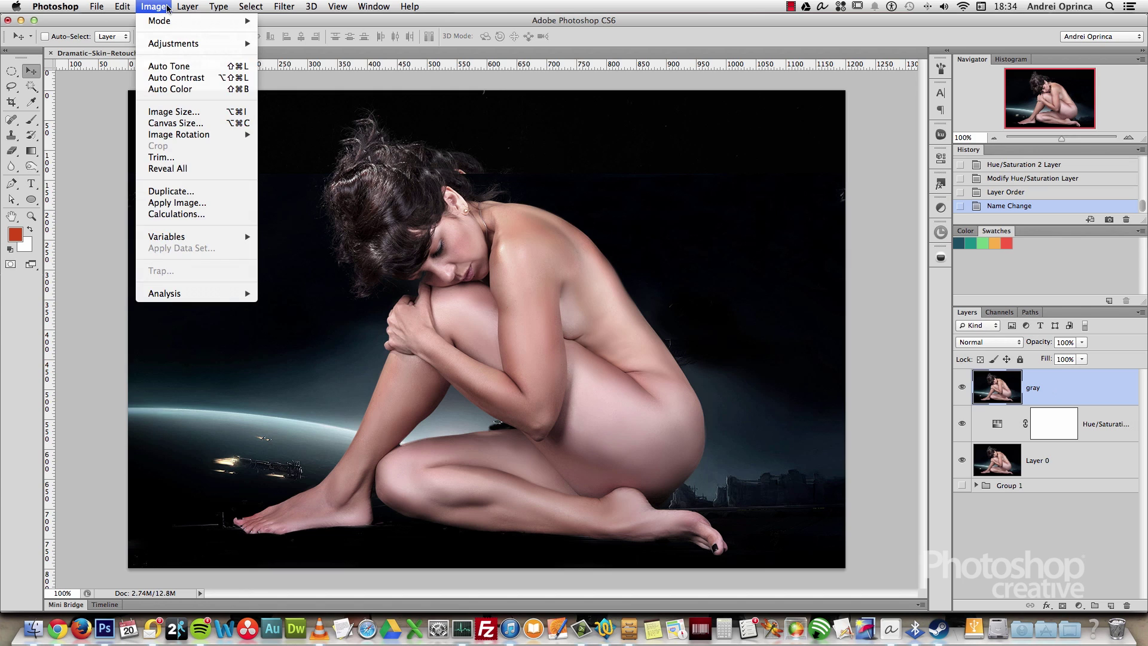
{"action": "mouse_move", "coordinate": [210, 47]}
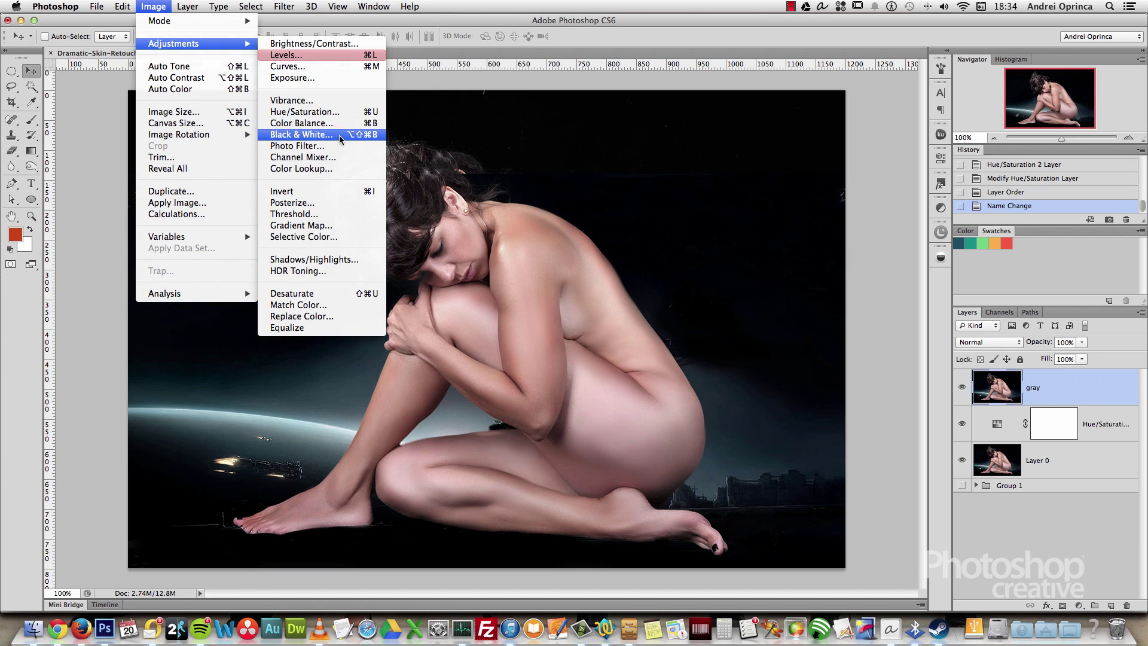
{"action": "left_click", "coordinate": [312, 295]}
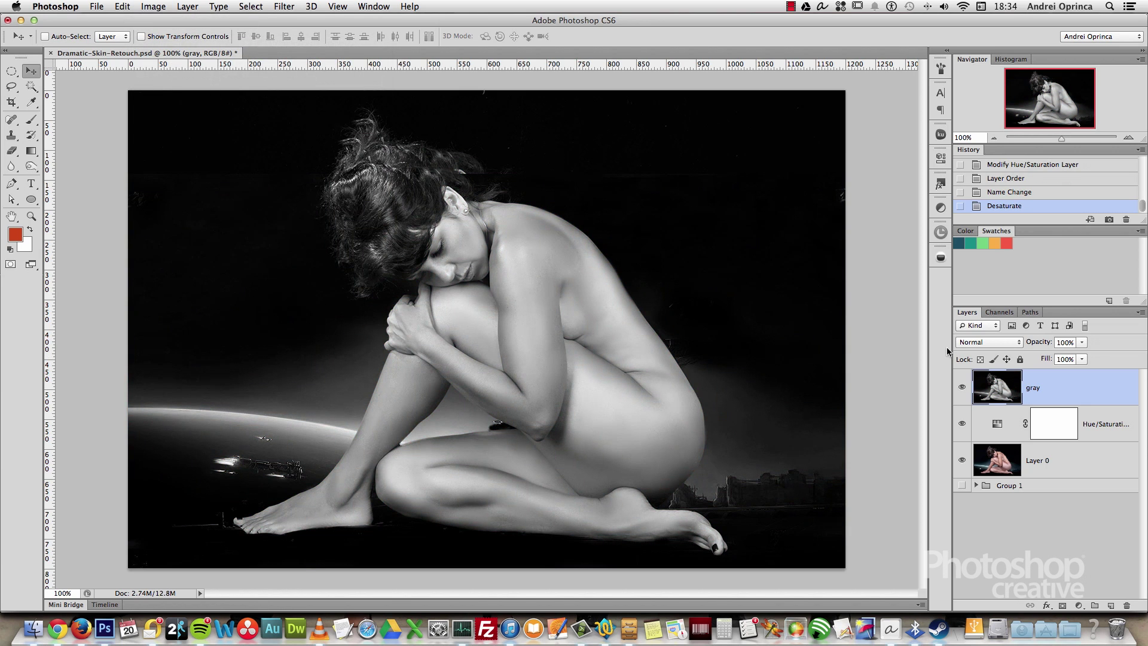
Step: Set the gray layer to Multiply blending at 50% opacity
{"action": "left_click", "coordinate": [1014, 347]}
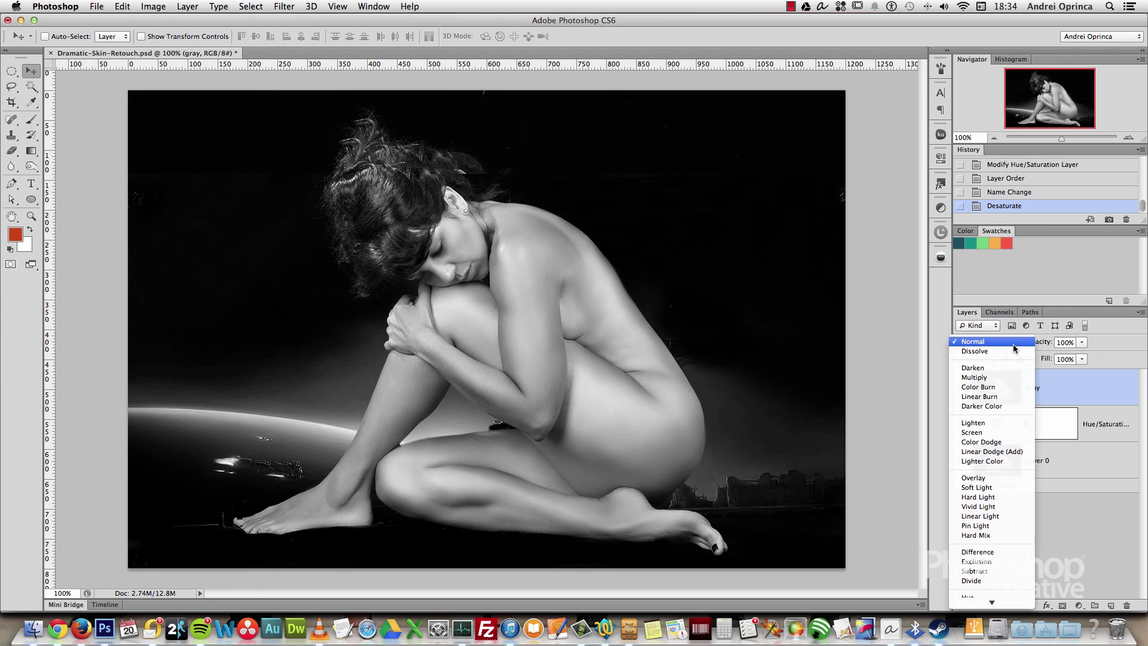
{"action": "left_click", "coordinate": [994, 384]}
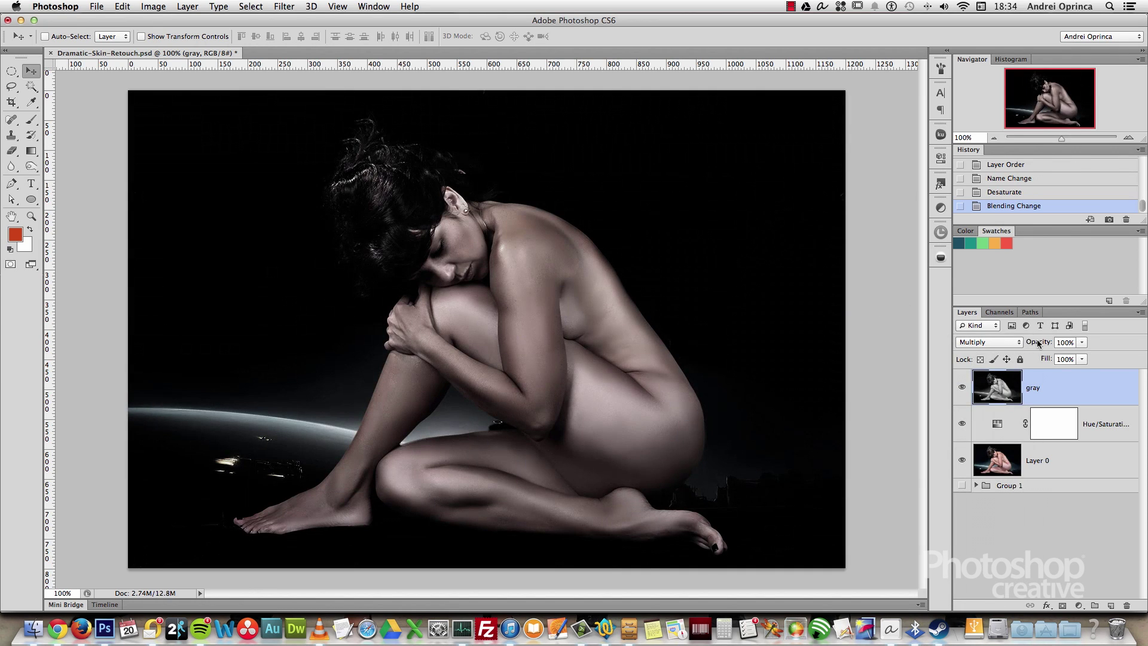
{"action": "left_click", "coordinate": [1064, 342]}
{"action": "type", "text": "50"}
{"action": "key", "text": "Return"}
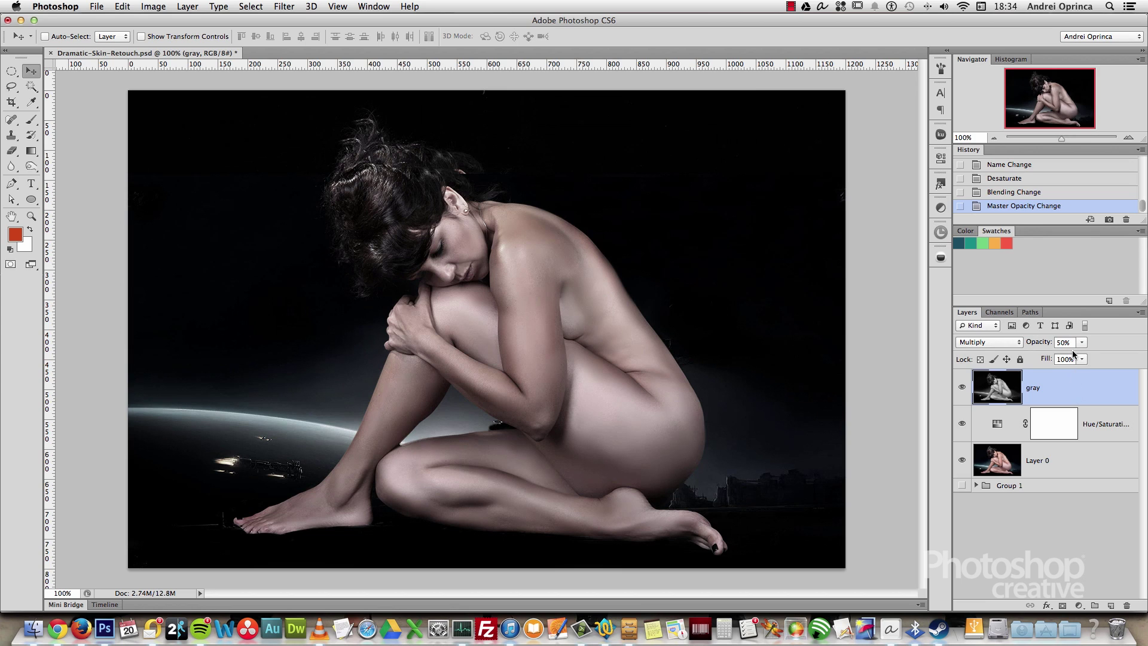
Step: Add a Gradient Map adjustment layer above the gray layer
{"action": "left_click", "coordinate": [962, 388]}
{"action": "left_click", "coordinate": [962, 388]}
{"action": "left_click", "coordinate": [1078, 605]}
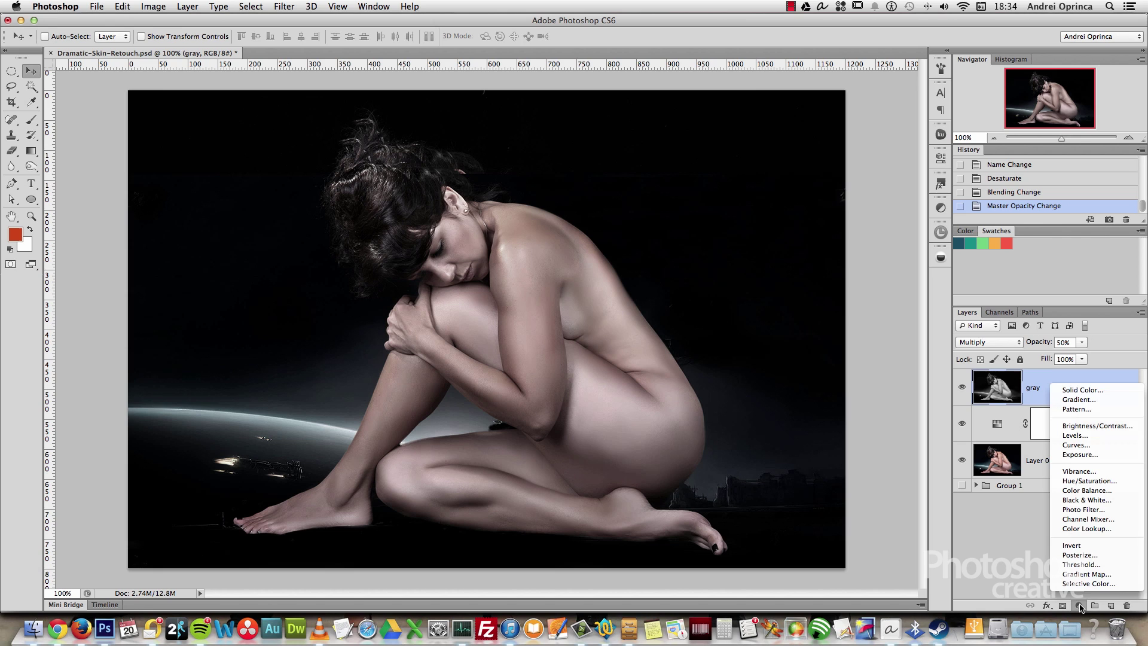
{"action": "left_click", "coordinate": [1102, 574]}
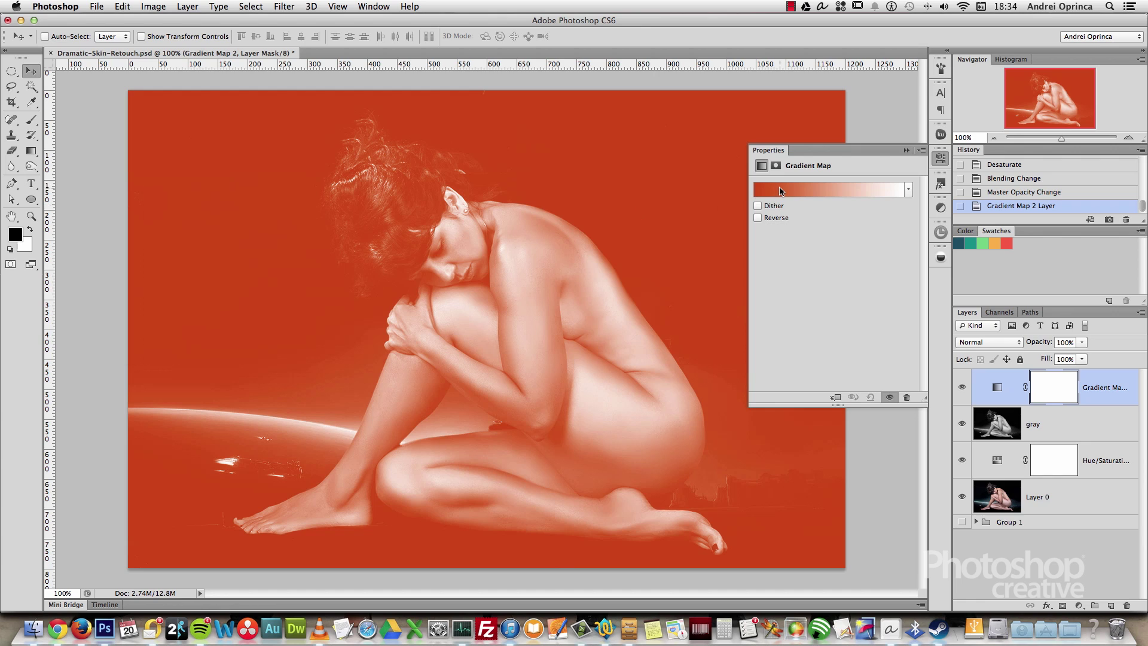
Step: Set the gradient's left stop to dark purple #27113d and its right stop to white
{"action": "left_click", "coordinate": [827, 191]}
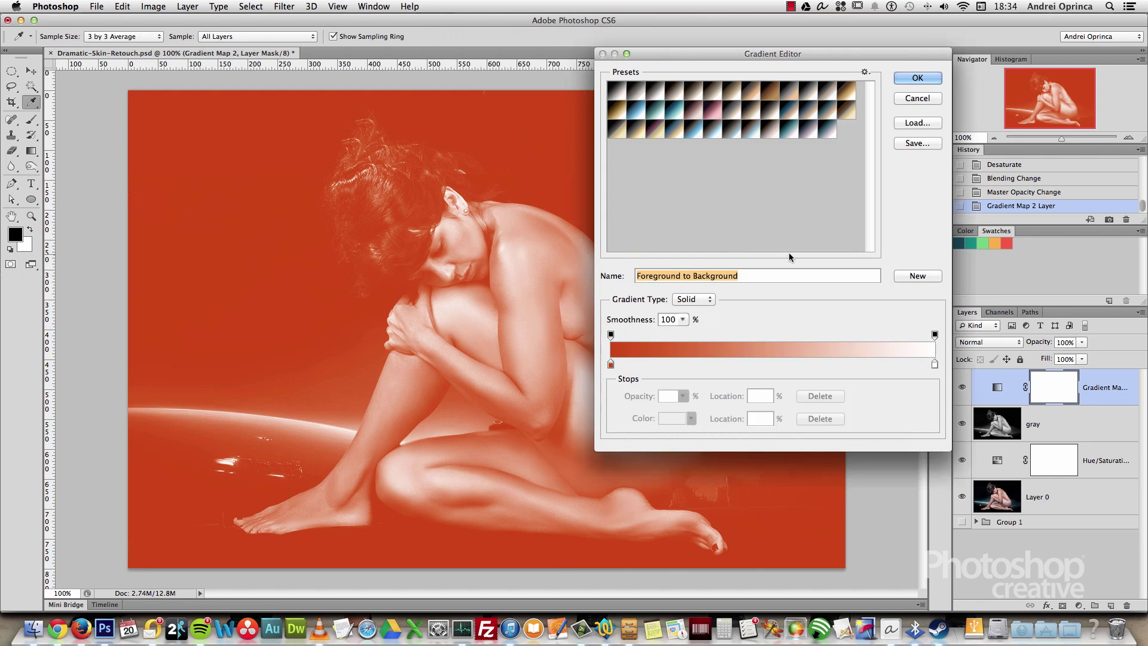
{"action": "left_click", "coordinate": [610, 364]}
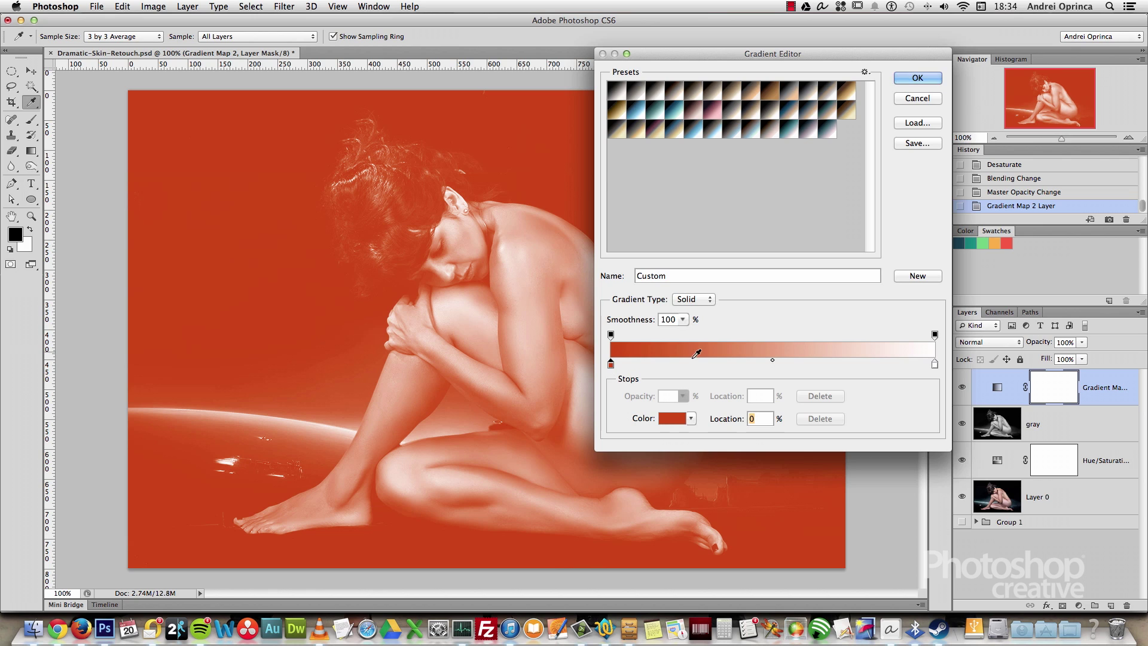
{"action": "left_click", "coordinate": [673, 421]}
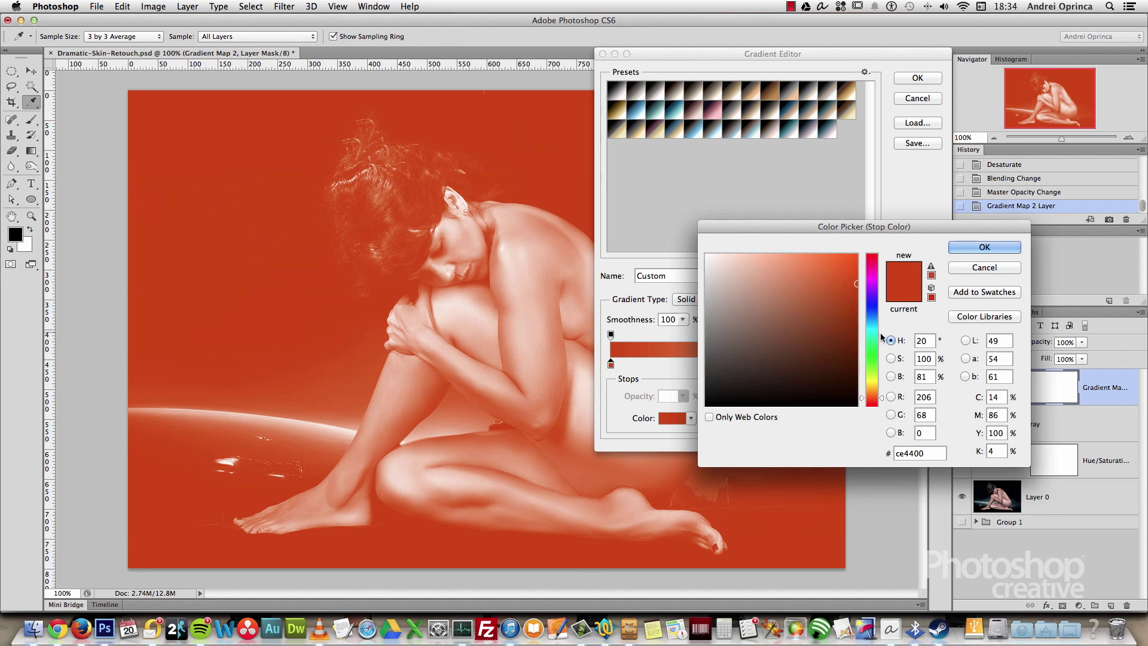
{"action": "left_click", "coordinate": [872, 292]}
{"action": "mouse_move", "coordinate": [827, 317]}
{"action": "left_mouse_down"}
{"action": "mouse_move", "coordinate": [815, 357]}
{"action": "mouse_move", "coordinate": [841, 383]}
{"action": "left_mouse_up"}
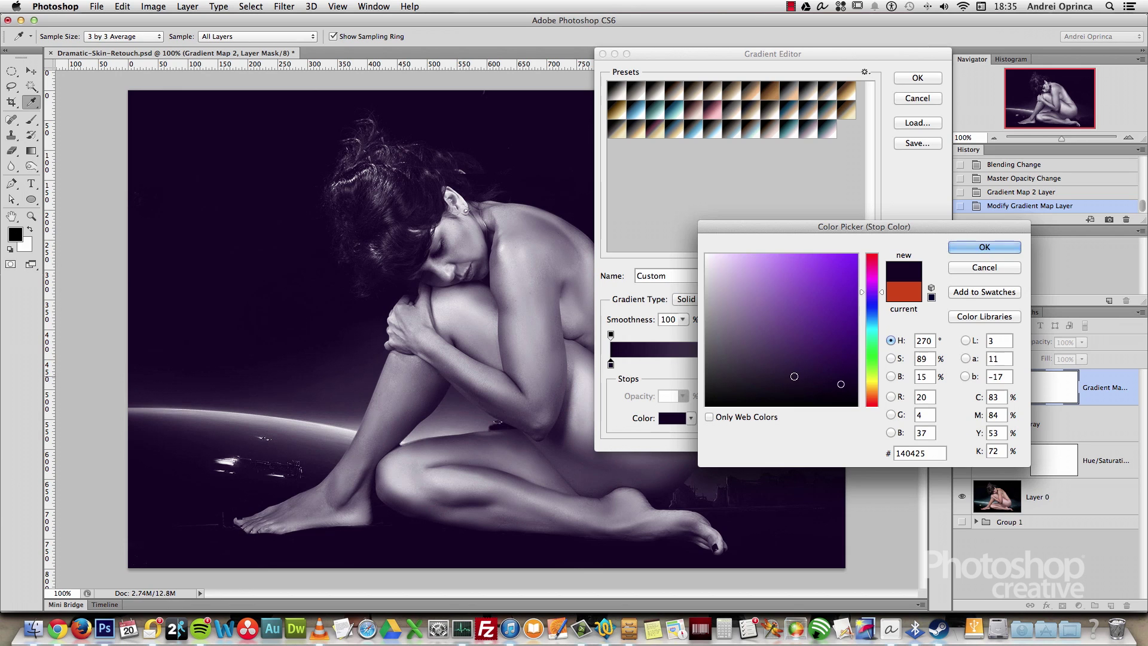
{"action": "left_click", "coordinate": [814, 369]}
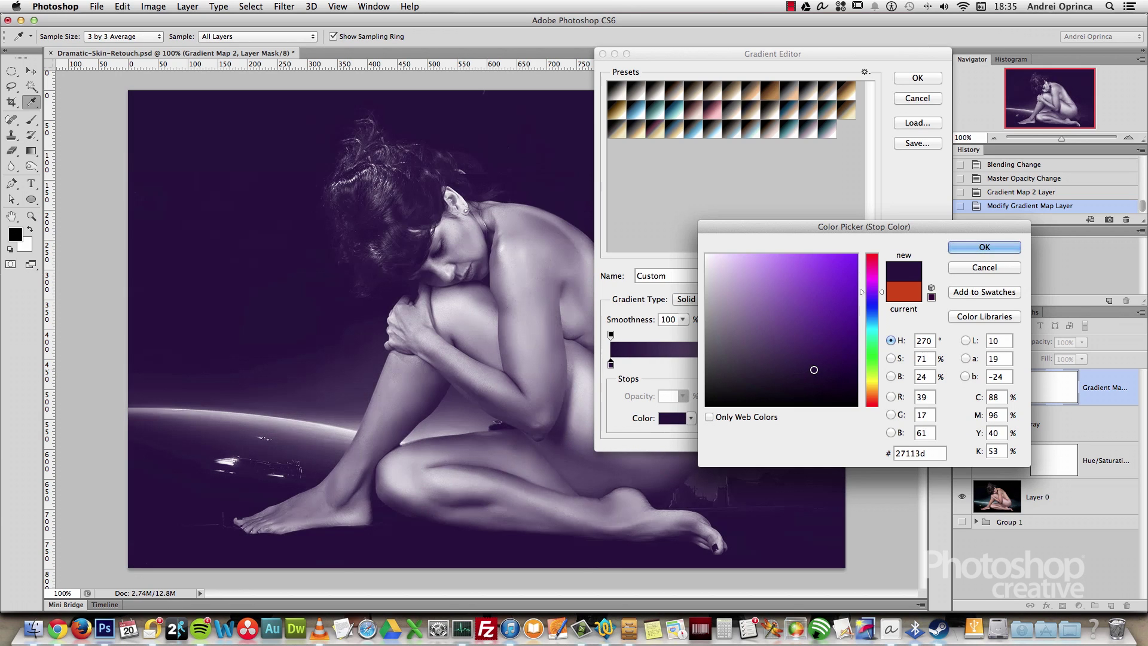
{"action": "left_click", "coordinate": [987, 246]}
{"action": "left_click", "coordinate": [915, 79]}
{"action": "left_click", "coordinate": [759, 216]}
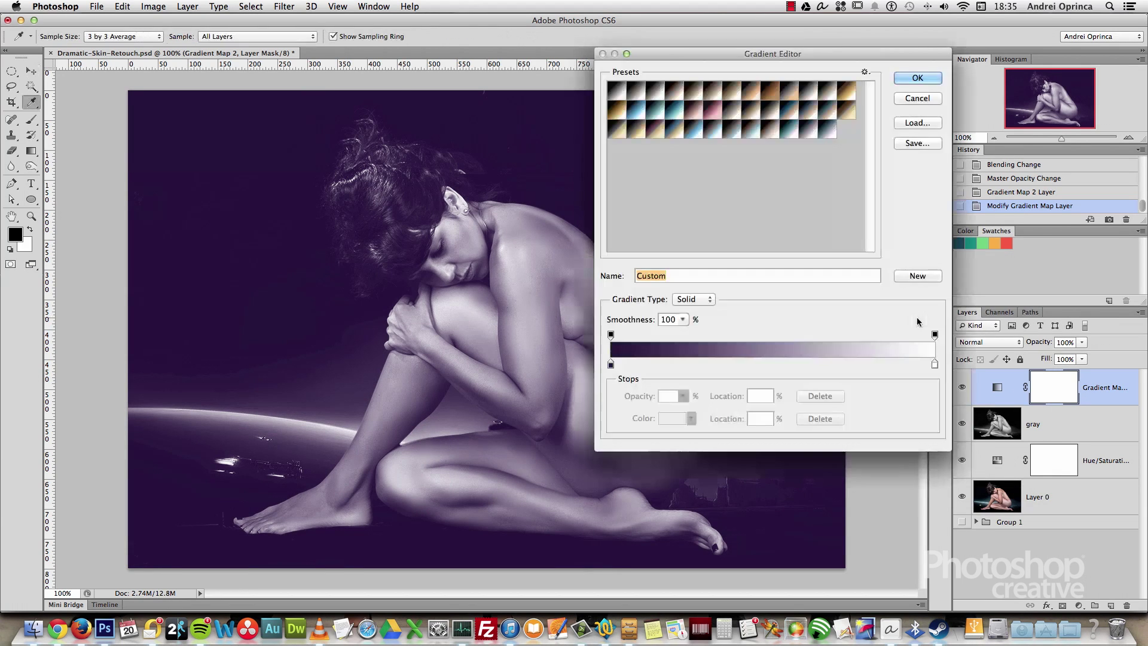
{"action": "left_click", "coordinate": [935, 365]}
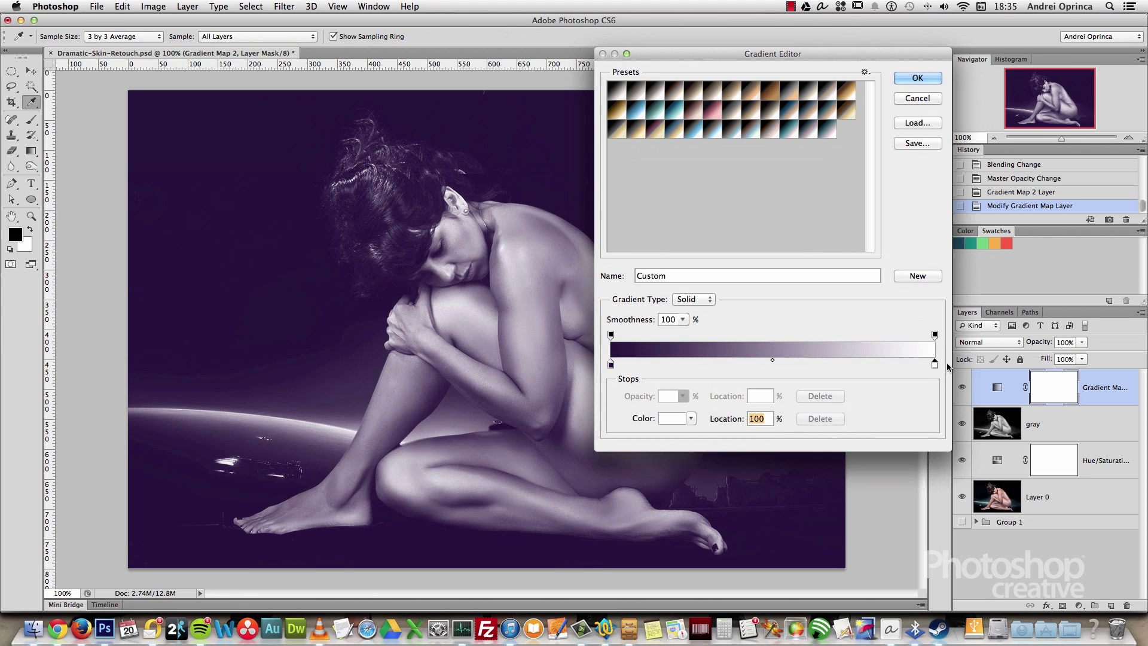
{"action": "left_click", "coordinate": [919, 79]}
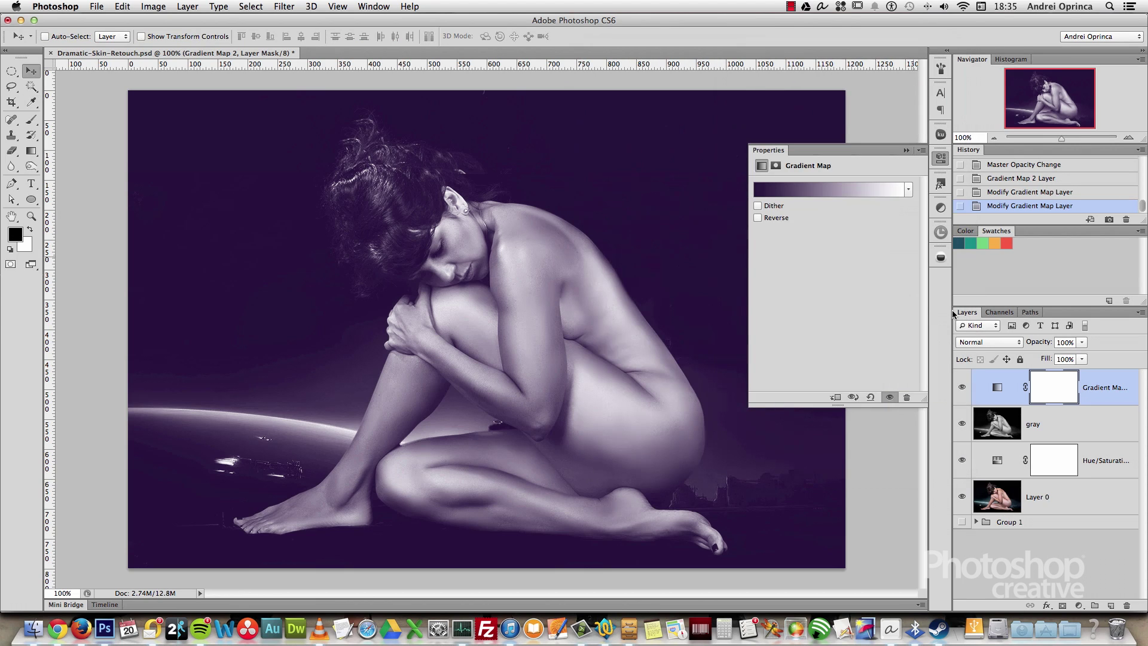
Step: Switch the Gradient Map layer's blend mode to Soft Light
{"action": "left_click", "coordinate": [906, 151]}
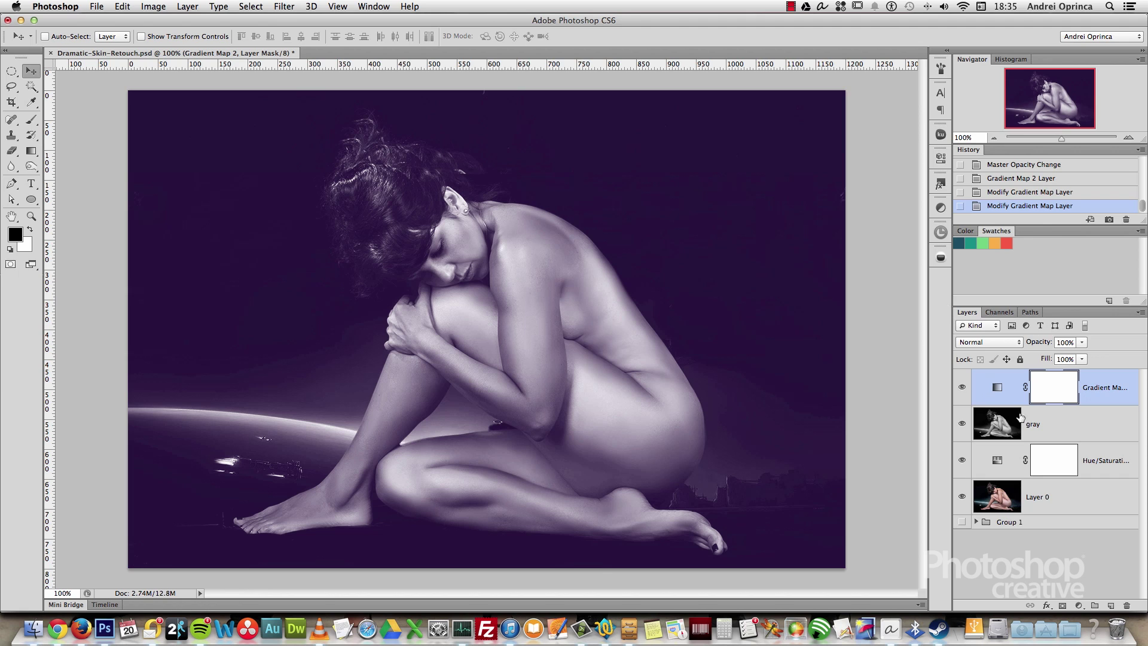
{"action": "left_click", "coordinate": [990, 342]}
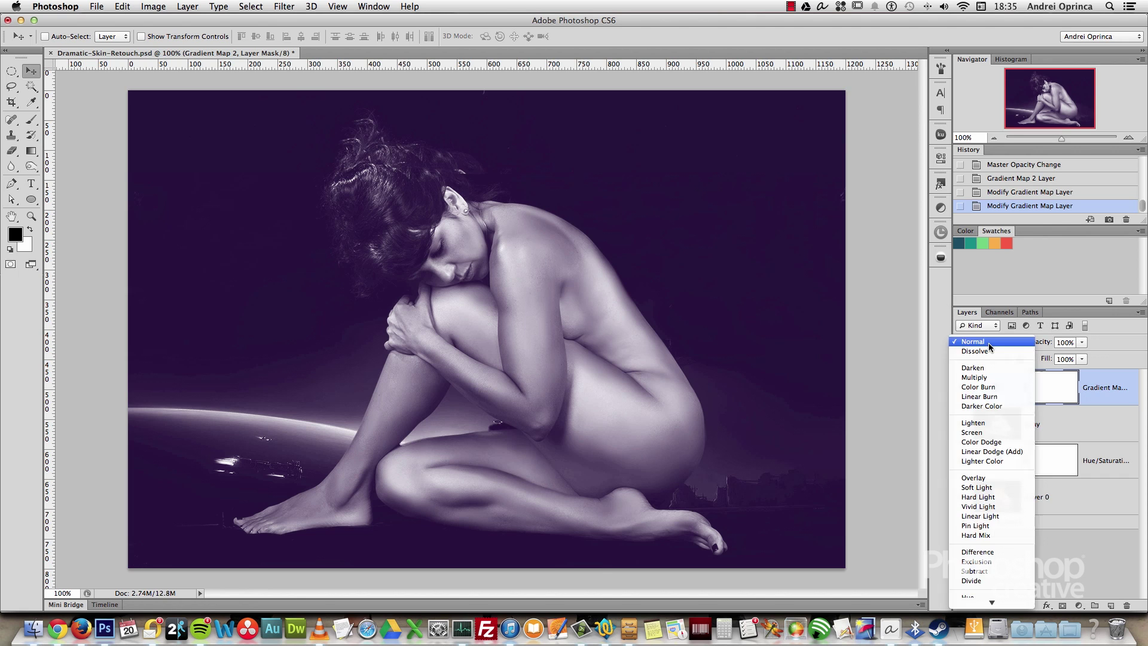
{"action": "left_click", "coordinate": [988, 487]}
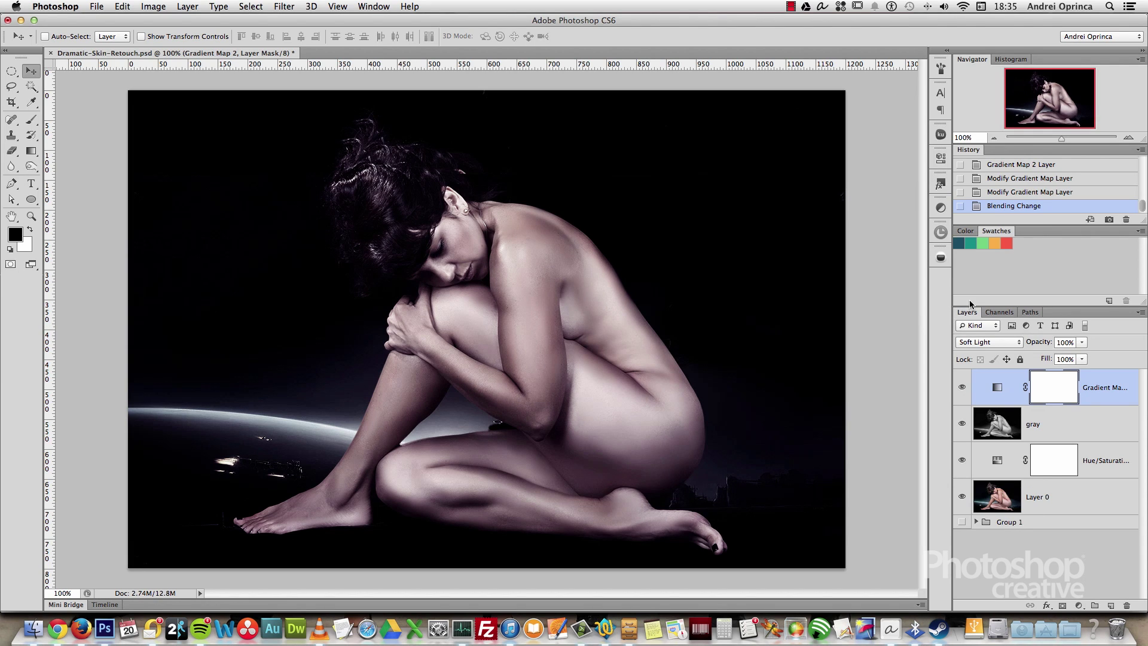
{"action": "left_click", "coordinate": [1083, 344]}
{"action": "left_click_drag", "start_coordinate": [1081, 357], "coordinate": [1082, 357]}
Step: Change the gradient's left stop to a darker, muted purple #3f2955
{"action": "double_click", "coordinate": [989, 387]}
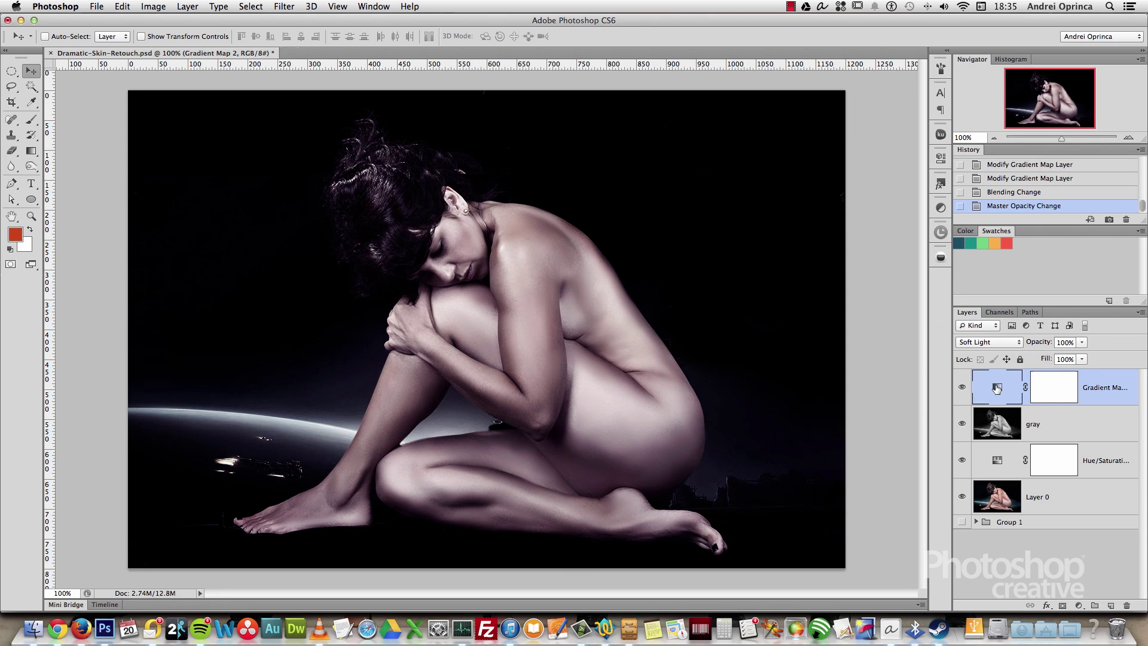
{"action": "left_click", "coordinate": [817, 188]}
{"action": "left_click", "coordinate": [611, 365]}
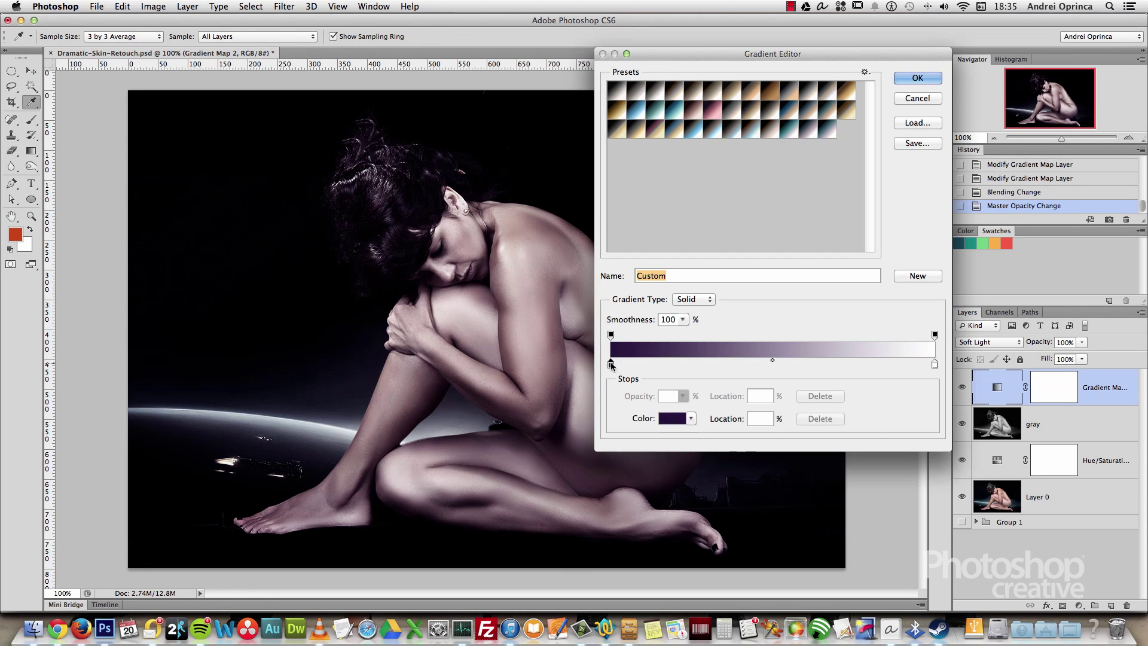
{"action": "left_click", "coordinate": [674, 418]}
{"action": "mouse_move", "coordinate": [838, 346]}
{"action": "left_mouse_down"}
{"action": "mouse_move", "coordinate": [782, 354]}
{"action": "mouse_move", "coordinate": [792, 339]}
{"action": "mouse_move", "coordinate": [799, 347]}
{"action": "left_mouse_up"}
{"action": "left_click", "coordinate": [1000, 251]}
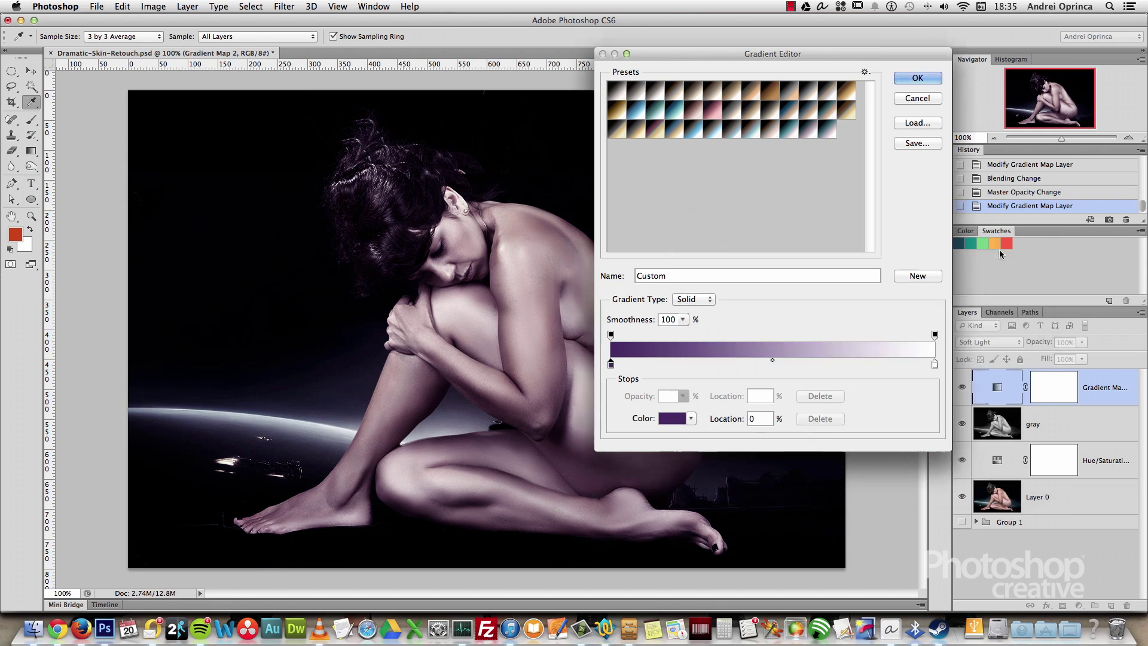
{"action": "left_click", "coordinate": [915, 79]}
Step: Lower the Gradient Map opacity to 46% and toggle it off to compare
{"action": "left_click", "coordinate": [1081, 343]}
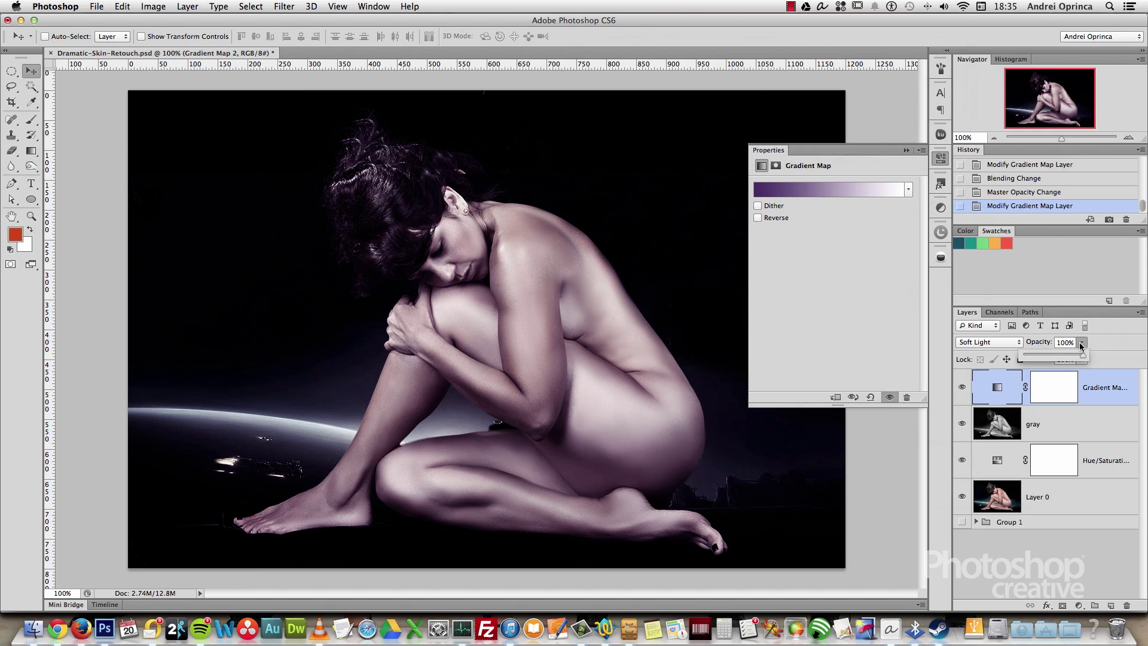
{"action": "left_click_drag", "start_coordinate": [1076, 363], "coordinate": [1068, 358]}
{"action": "left_click_drag", "start_coordinate": [1070, 357], "coordinate": [1071, 355]}
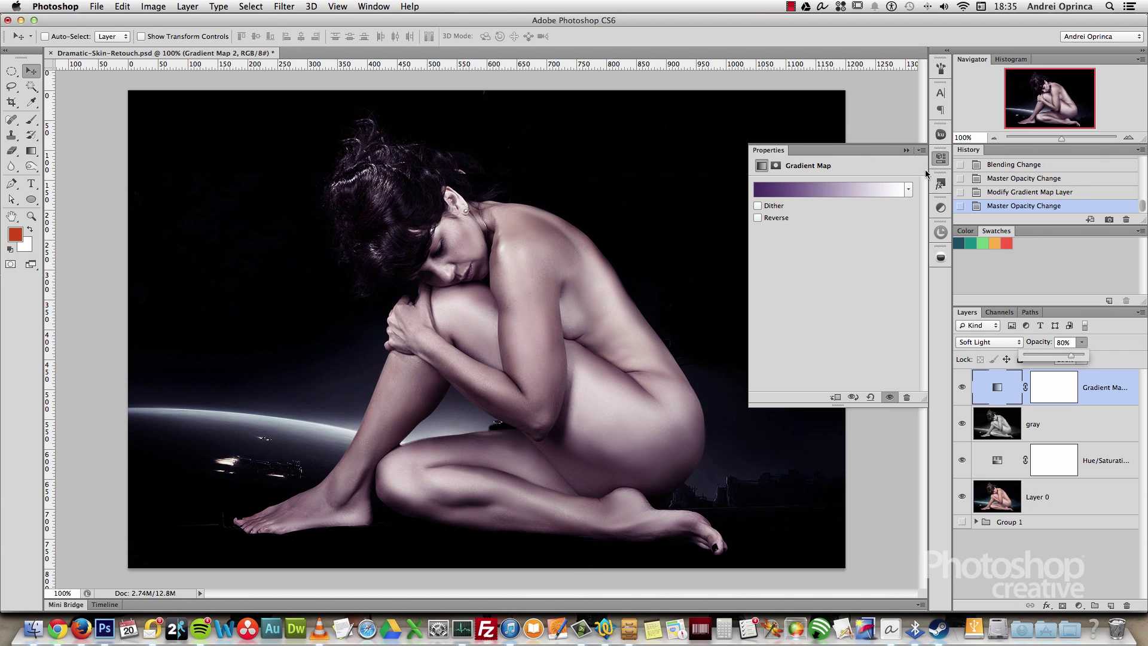
{"action": "left_click", "coordinate": [906, 150]}
{"action": "left_click", "coordinate": [1054, 387]}
{"action": "left_click", "coordinate": [1081, 343]}
{"action": "left_click_drag", "start_coordinate": [1084, 359], "coordinate": [1067, 358]}
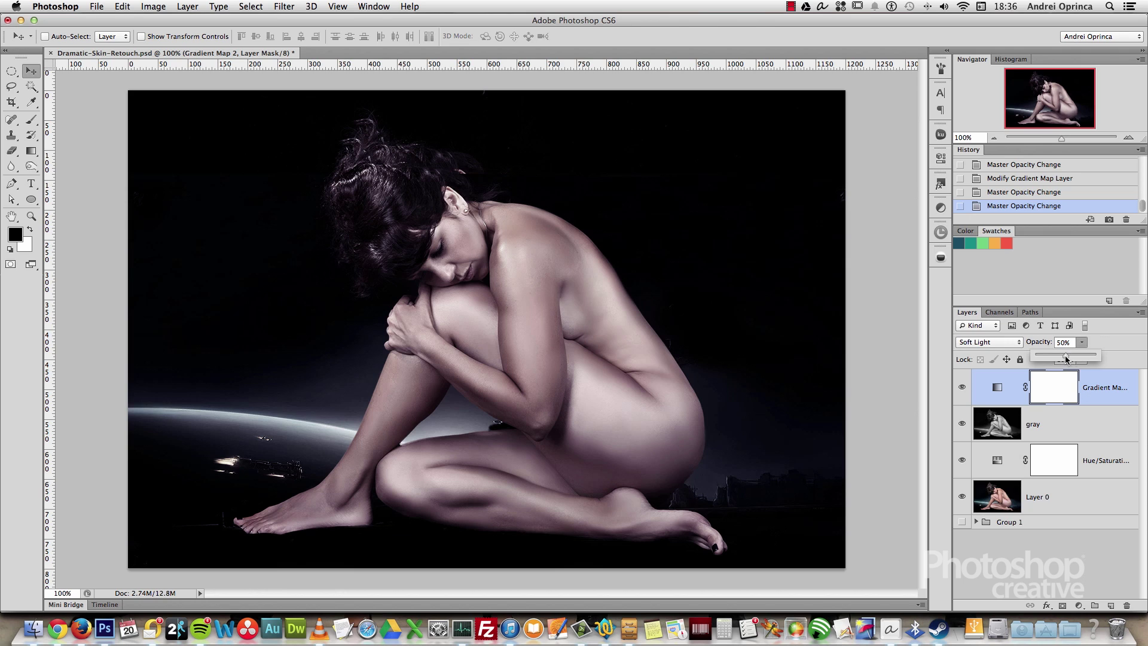
{"action": "left_click_drag", "start_coordinate": [1067, 359], "coordinate": [1064, 359]}
{"action": "left_click", "coordinate": [980, 395]}
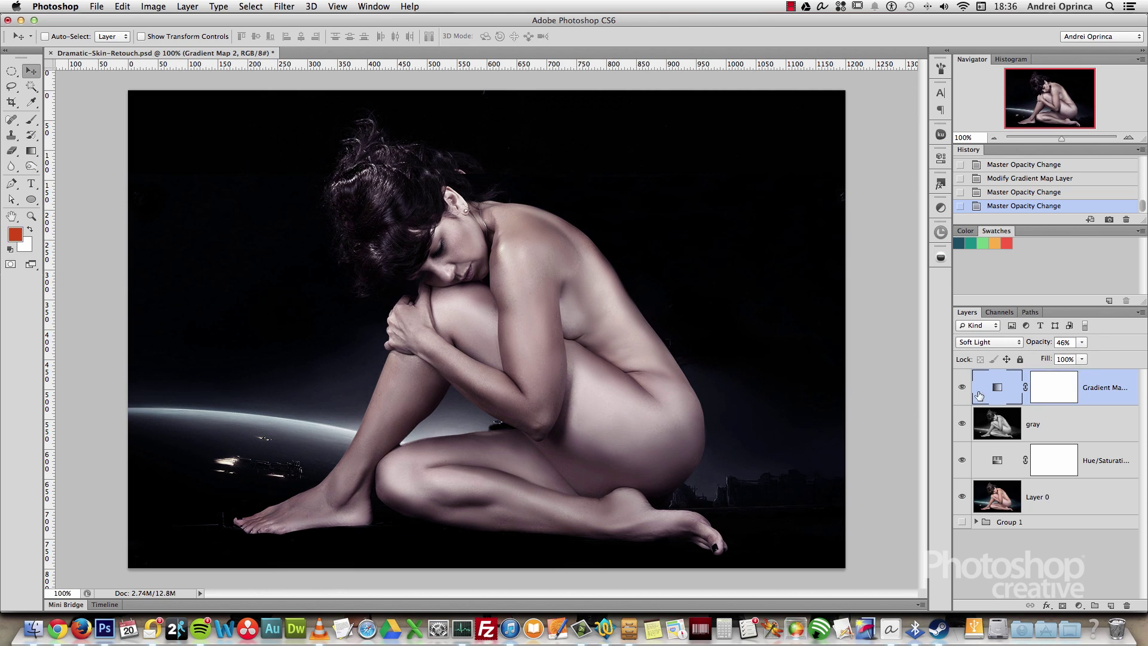
{"action": "left_click", "coordinate": [962, 387]}
{"action": "left_click", "coordinate": [962, 388]}
{"action": "left_click", "coordinate": [962, 387]}
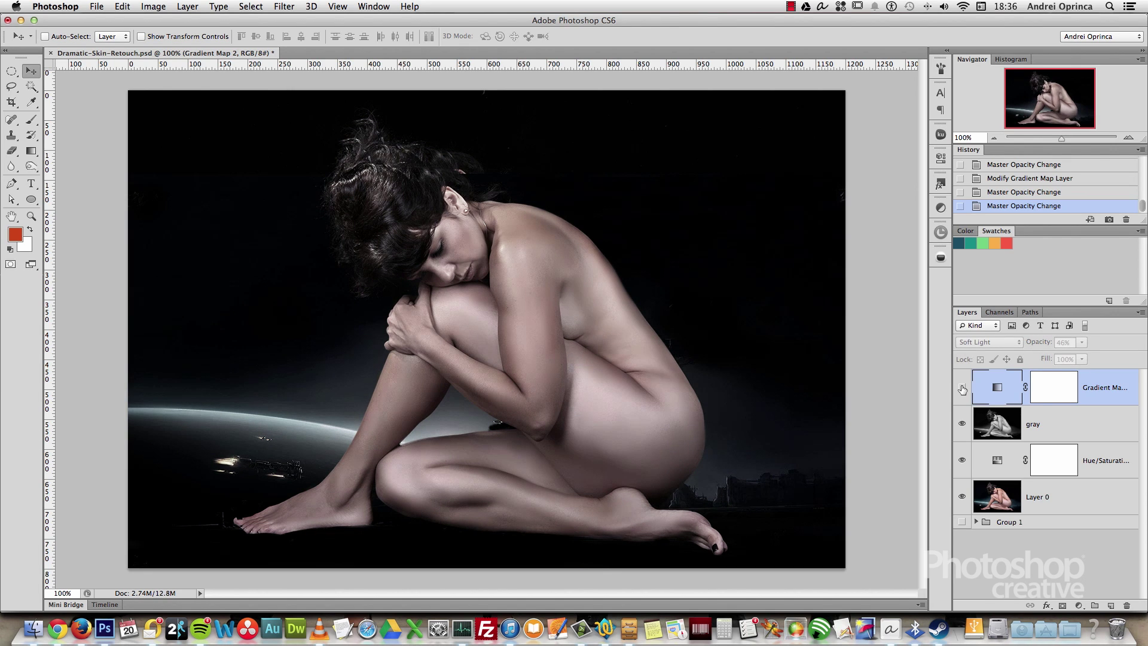
{"action": "left_click", "coordinate": [962, 388]}
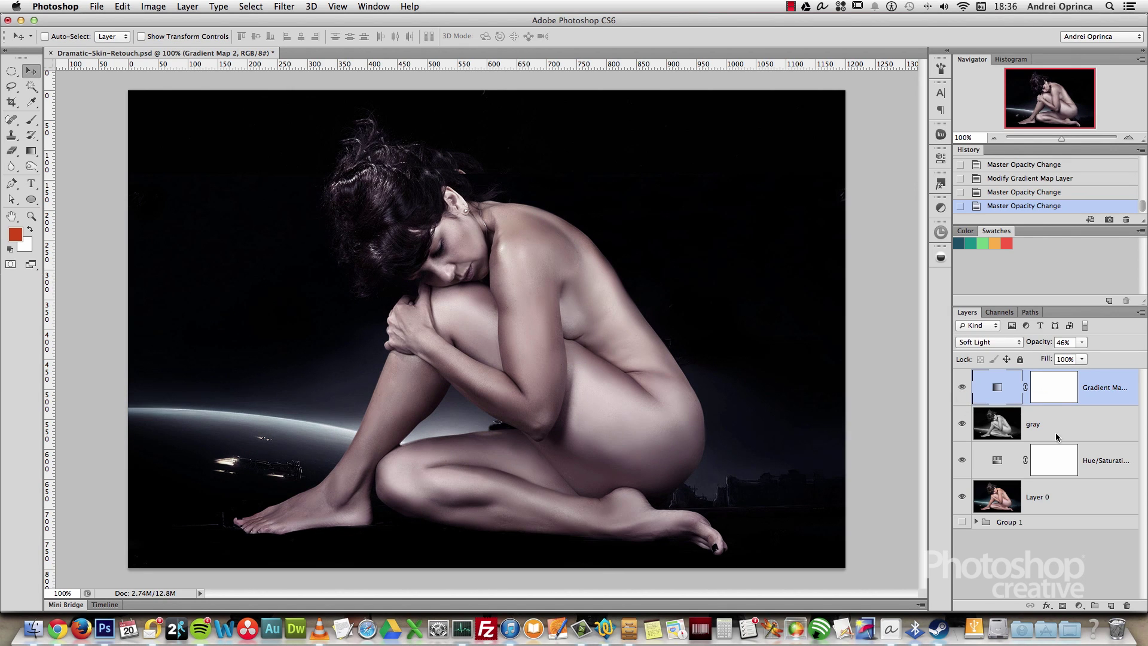
Step: Add a Color Balance layer with Shadows set to -11, -3, +5
{"action": "left_click", "coordinate": [1080, 605]}
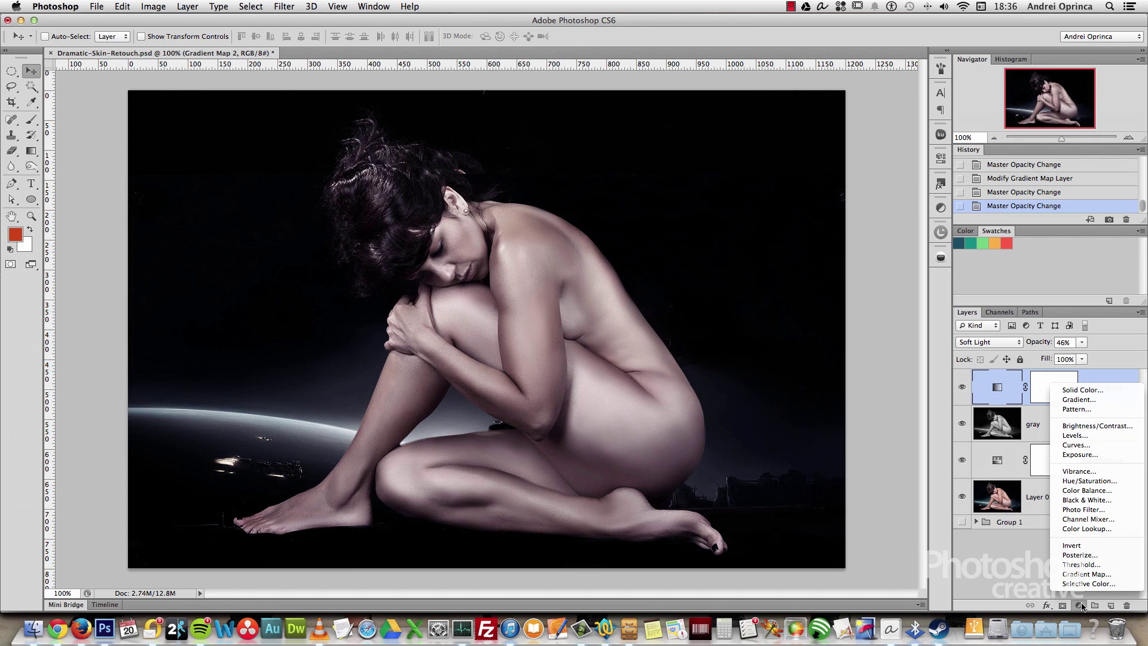
{"action": "left_click", "coordinate": [1092, 490]}
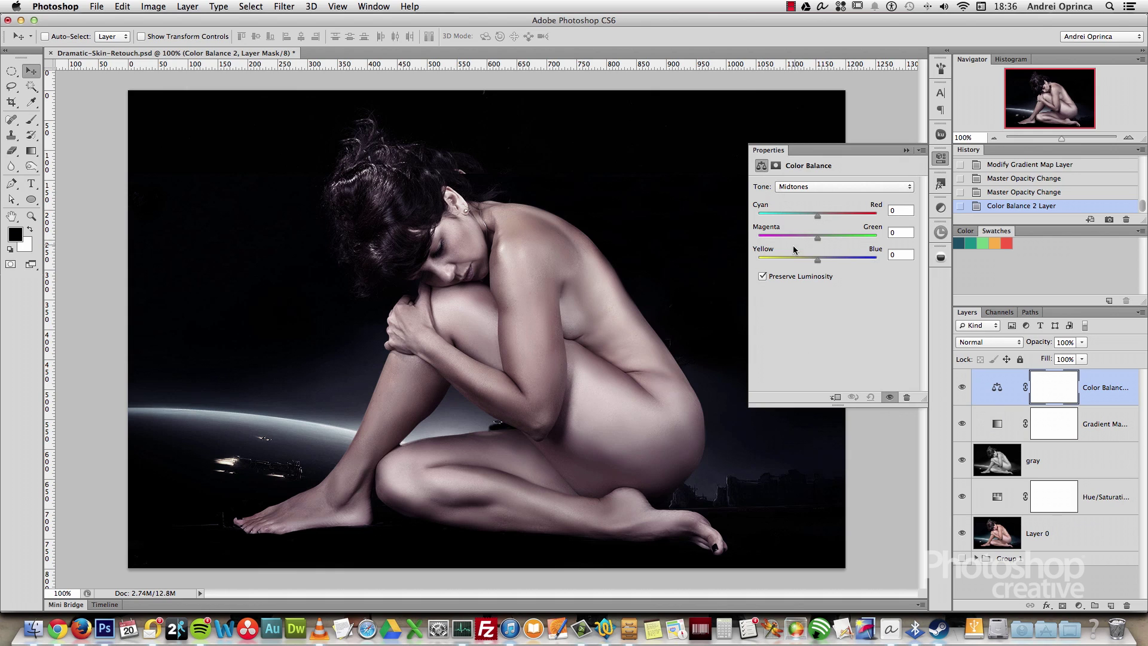
{"action": "left_click", "coordinate": [835, 187]}
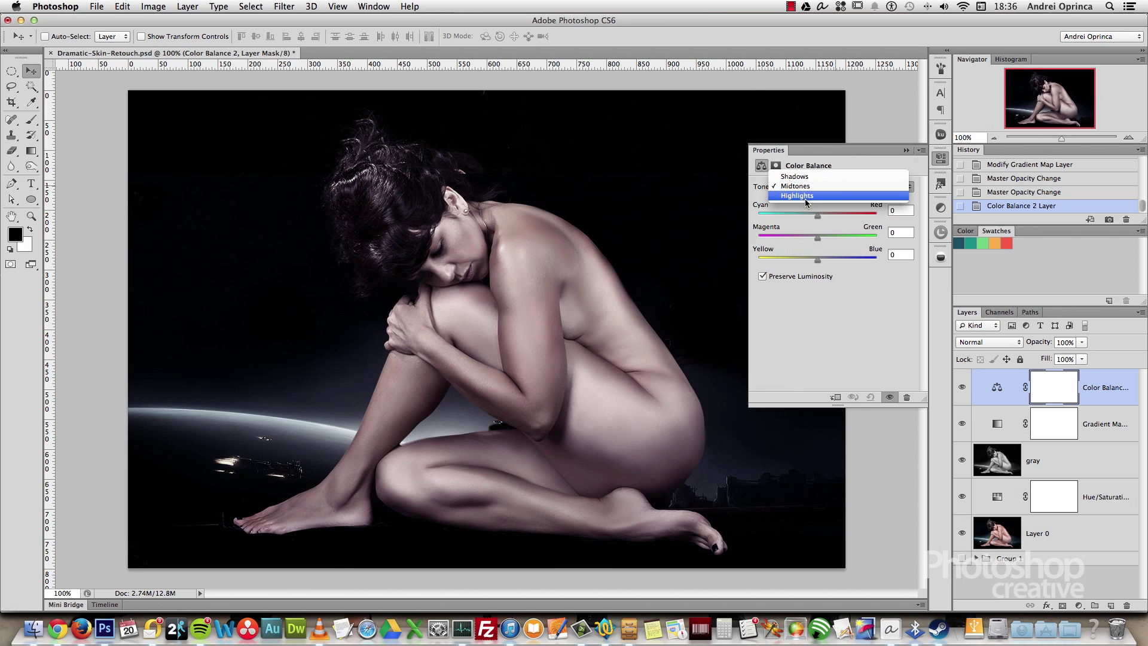
{"action": "left_click", "coordinate": [804, 178]}
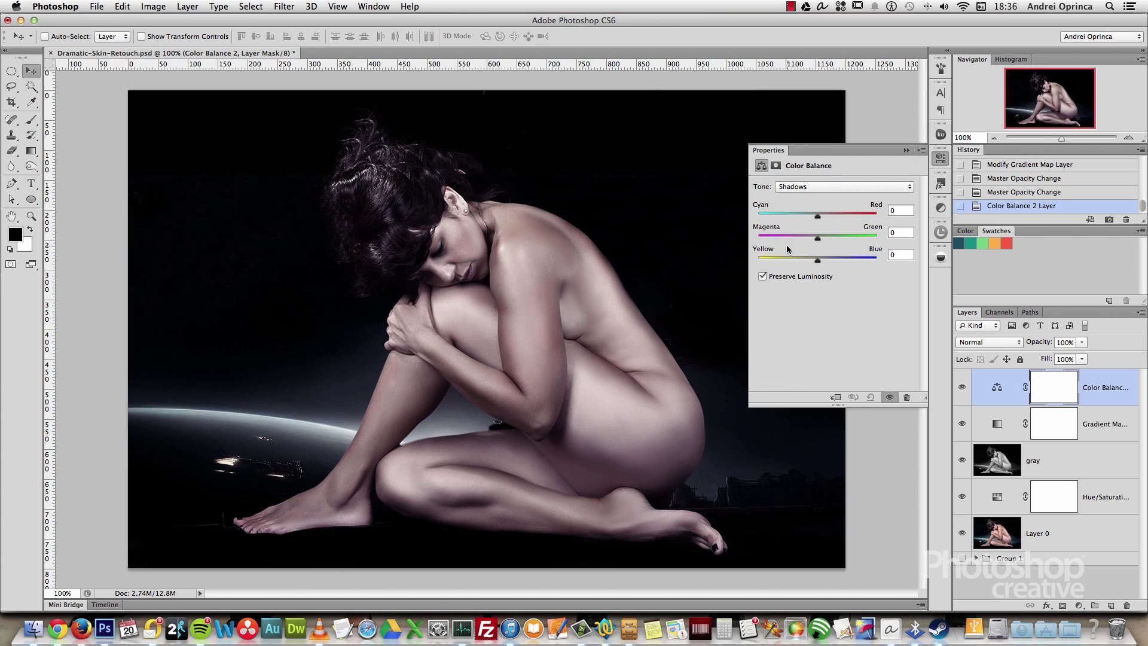
{"action": "left_click_drag", "start_coordinate": [817, 216], "coordinate": [809, 215]}
{"action": "left_click_drag", "start_coordinate": [817, 237], "coordinate": [820, 264]}
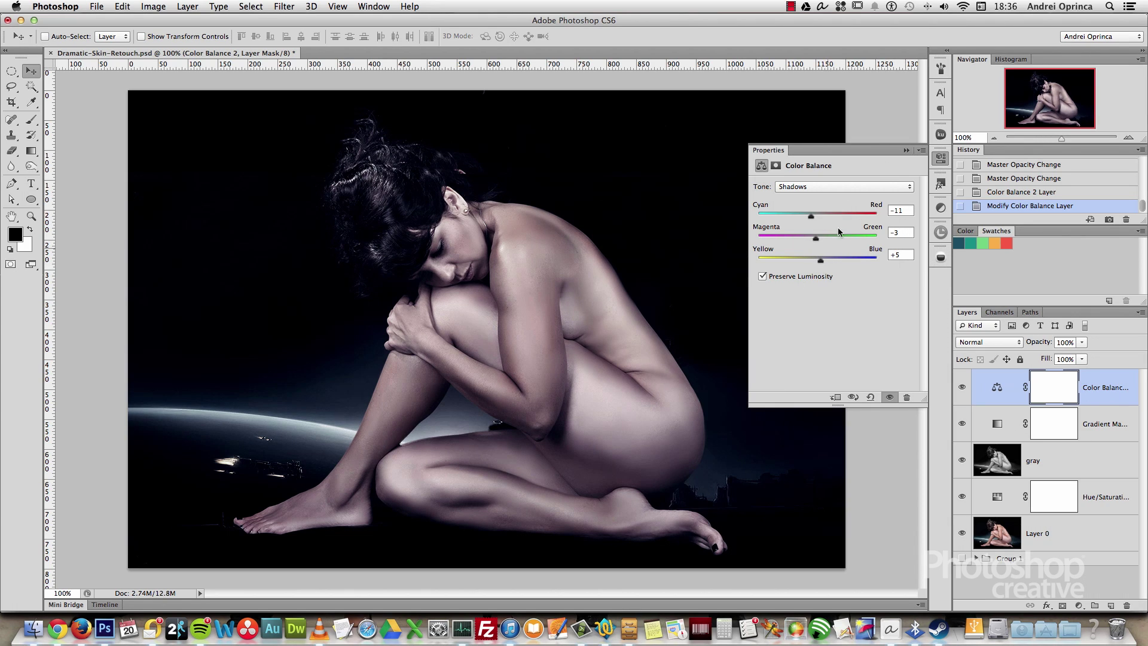
Step: Tweak the Color Balance midtones toward yellow, green and red
{"action": "left_click", "coordinate": [808, 187]}
{"action": "left_click", "coordinate": [804, 199]}
{"action": "left_click_drag", "start_coordinate": [818, 261], "coordinate": [818, 264]}
{"action": "left_click_drag", "start_coordinate": [817, 237], "coordinate": [822, 239]}
{"action": "left_click_drag", "start_coordinate": [812, 215], "coordinate": [823, 214]}
Step: Set the Color Balance highlights to +9, 0, +6
{"action": "left_click", "coordinate": [828, 187]}
{"action": "left_click", "coordinate": [829, 195]}
{"action": "left_click_drag", "start_coordinate": [818, 214], "coordinate": [815, 236]}
{"action": "left_click", "coordinate": [900, 233]}
{"action": "type", "text": "0"}
{"action": "left_click_drag", "start_coordinate": [817, 260], "coordinate": [821, 262]}
Step: Toggle the Color Balance layer off and on to compare the result
{"action": "left_click", "coordinate": [961, 388]}
{"action": "left_click", "coordinate": [961, 388]}
{"action": "left_click", "coordinate": [960, 388]}
{"action": "left_click", "coordinate": [960, 387]}
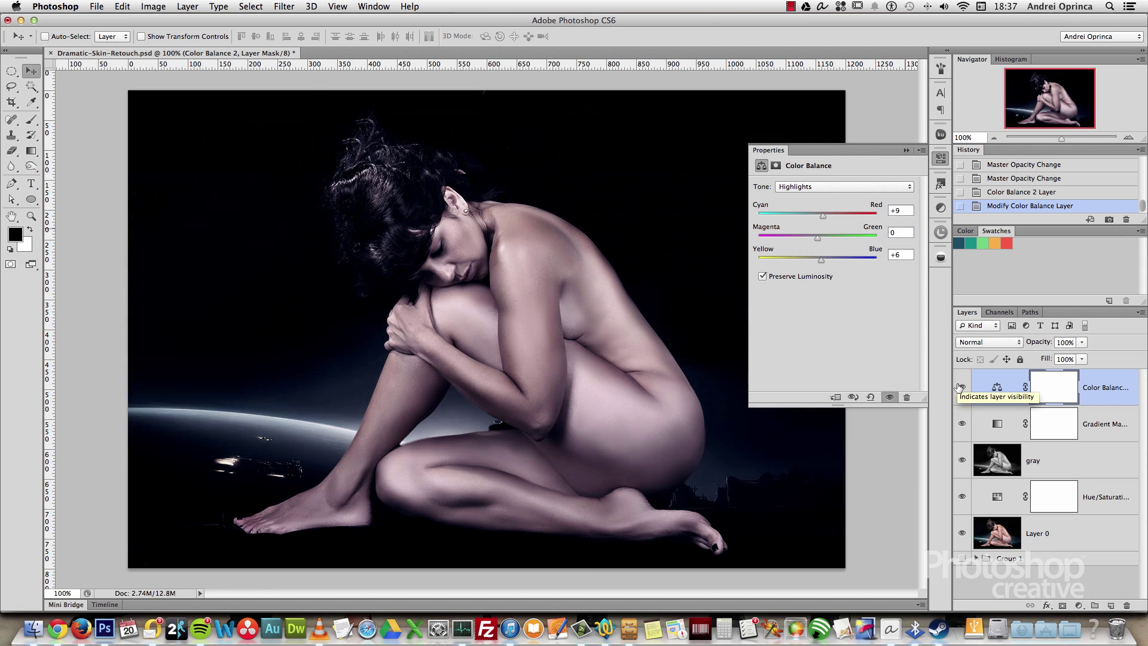
{"action": "left_click", "coordinate": [907, 150]}
{"action": "left_click", "coordinate": [961, 388]}
{"action": "left_click", "coordinate": [962, 389]}
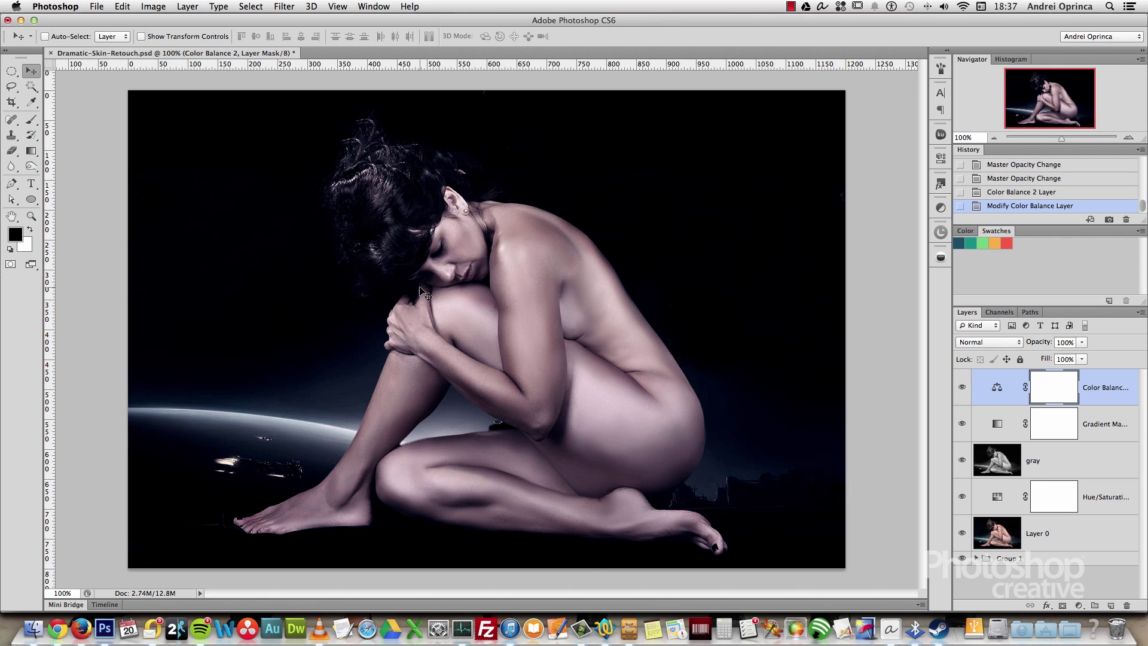
Step: Select the whole canvas, Copy Merged, and paste it as a new layer
{"action": "left_click", "coordinate": [124, 8]}
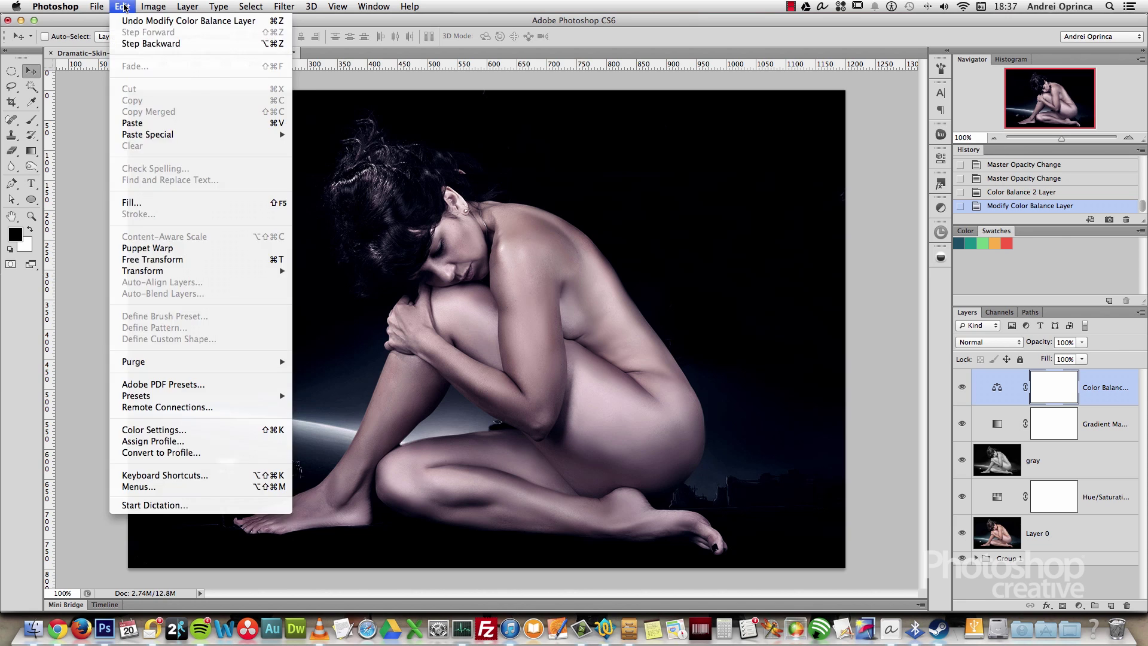
{"action": "mouse_move", "coordinate": [246, 9]}
{"action": "left_click", "coordinate": [251, 20]}
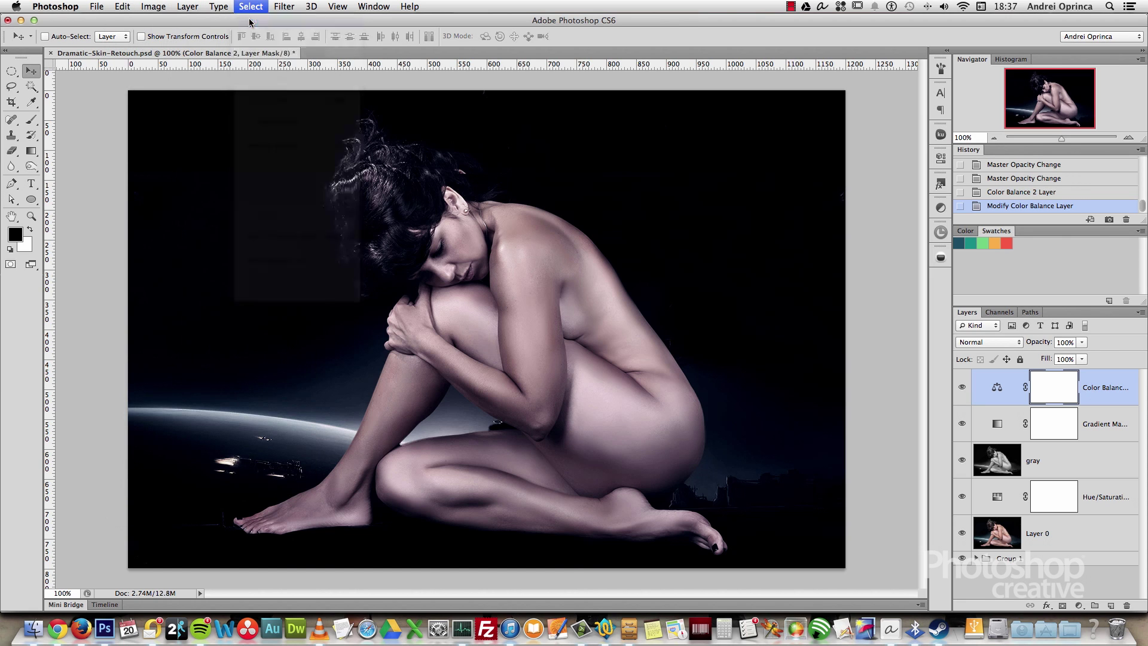
{"action": "left_click", "coordinate": [122, 7]}
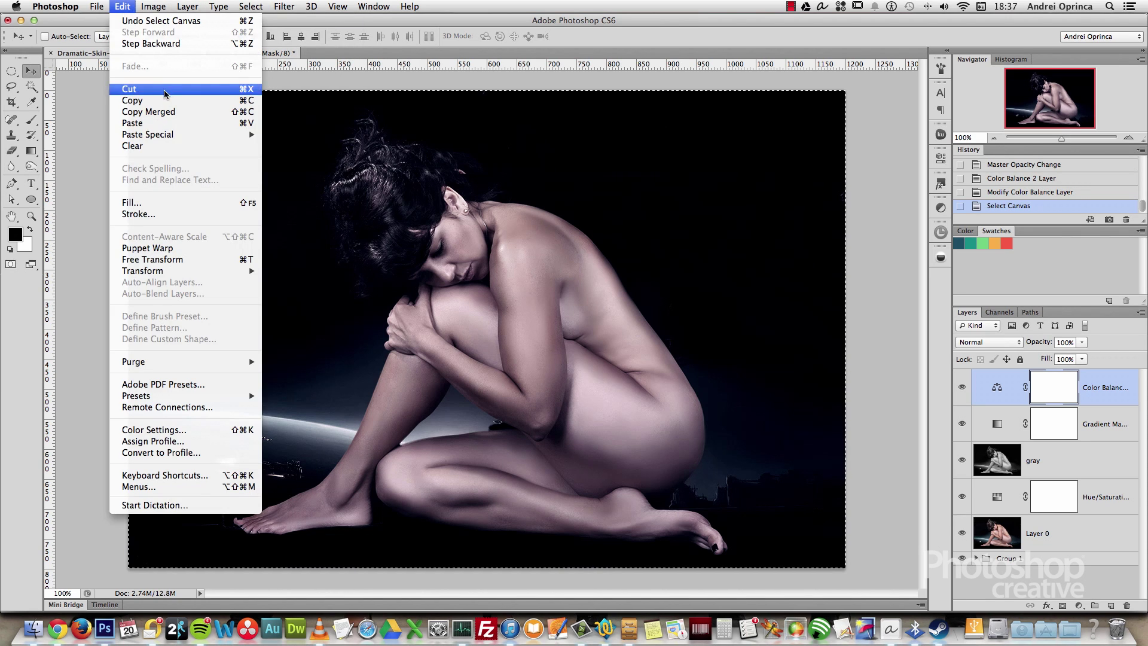
{"action": "left_click", "coordinate": [162, 116]}
{"action": "left_click", "coordinate": [124, 7]}
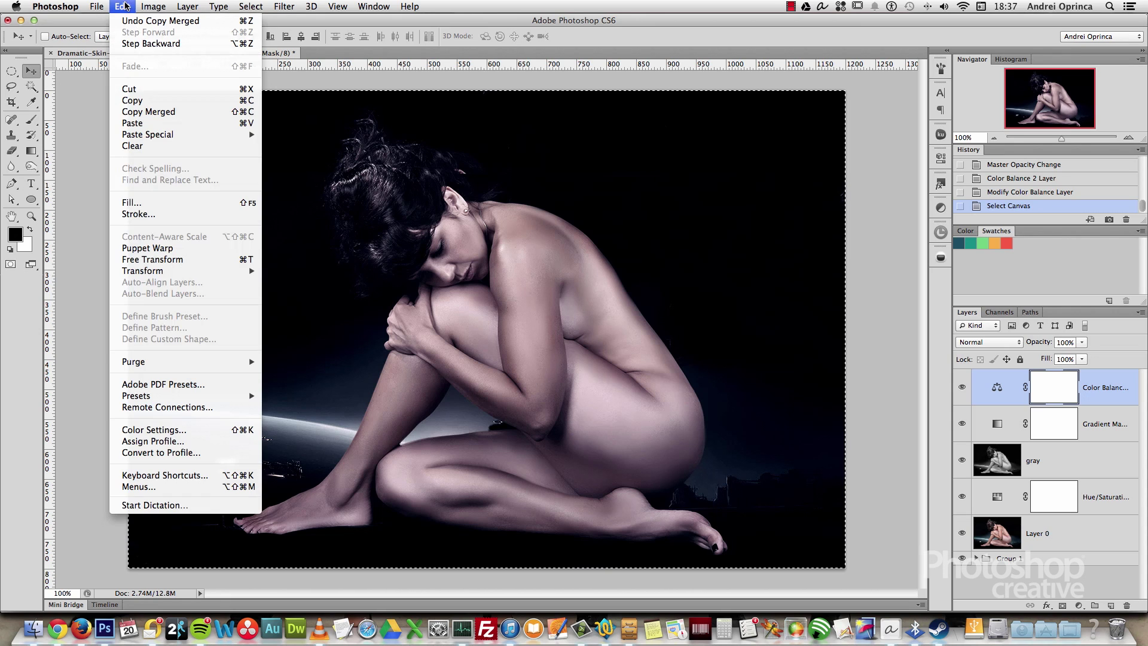
{"action": "left_click", "coordinate": [146, 124]}
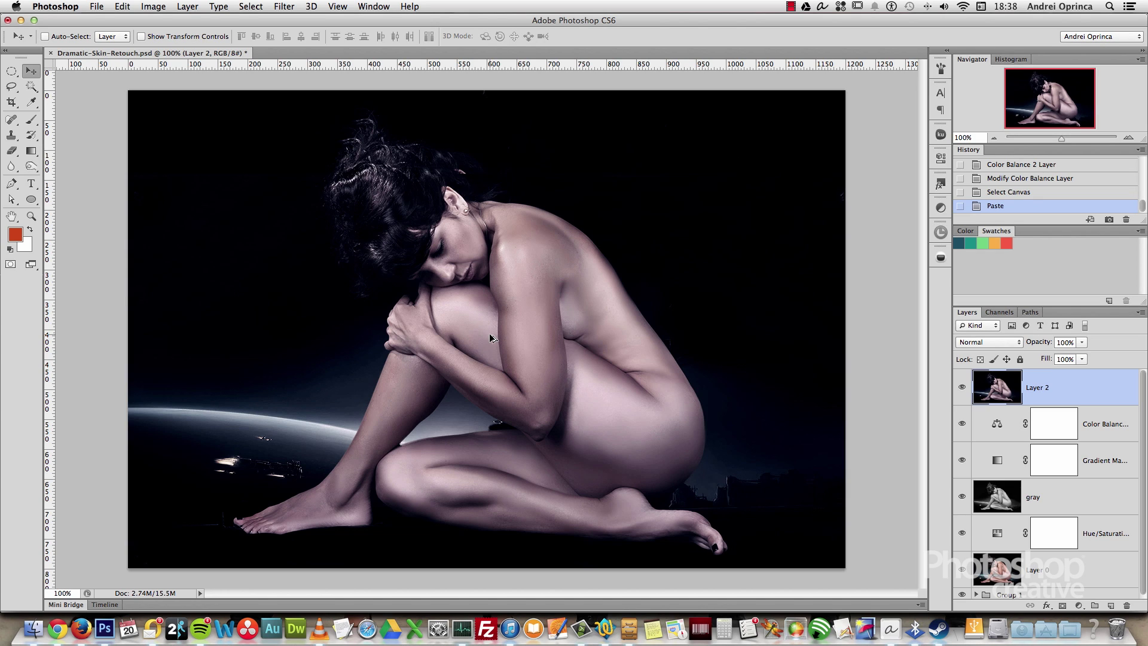
Step: Delete the extra stamped layer and rename the pasted layer to 'lights'
{"action": "key", "text": "alt+shift+super+e"}
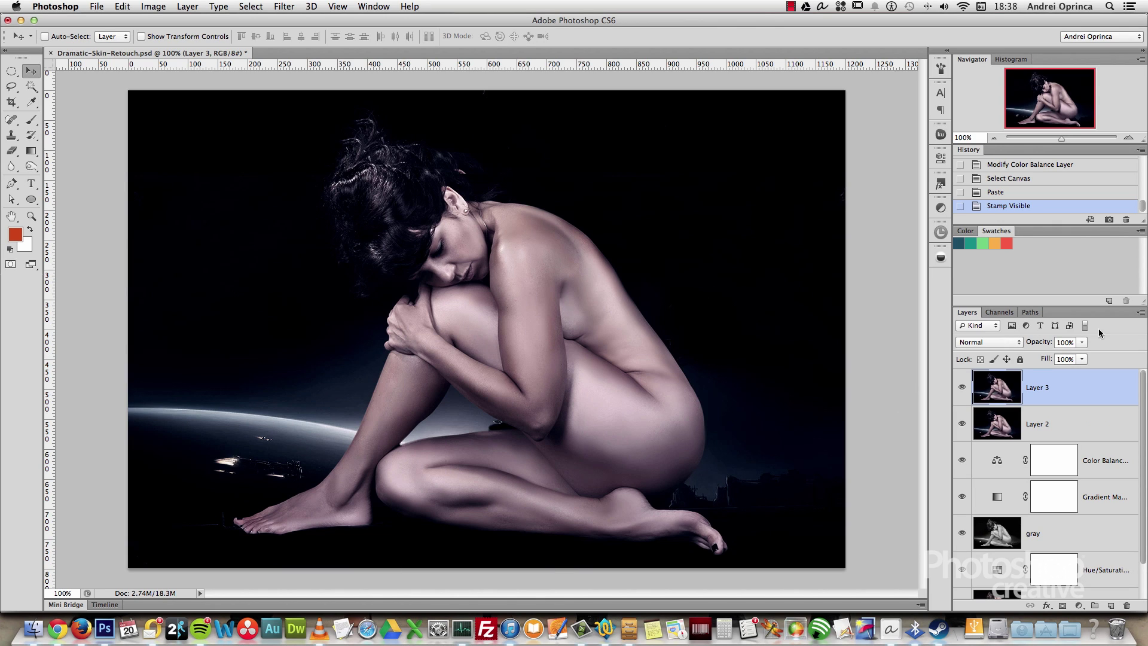
{"action": "left_click_drag", "start_coordinate": [1109, 384], "coordinate": [1126, 605]}
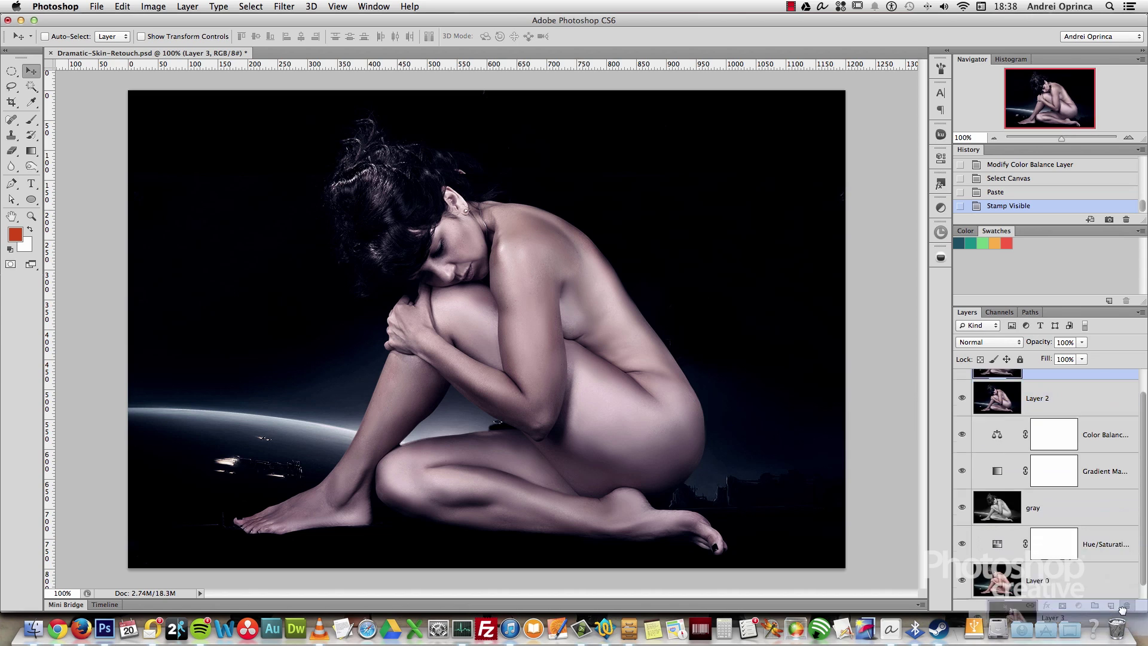
{"action": "double_click", "coordinate": [1036, 387]}
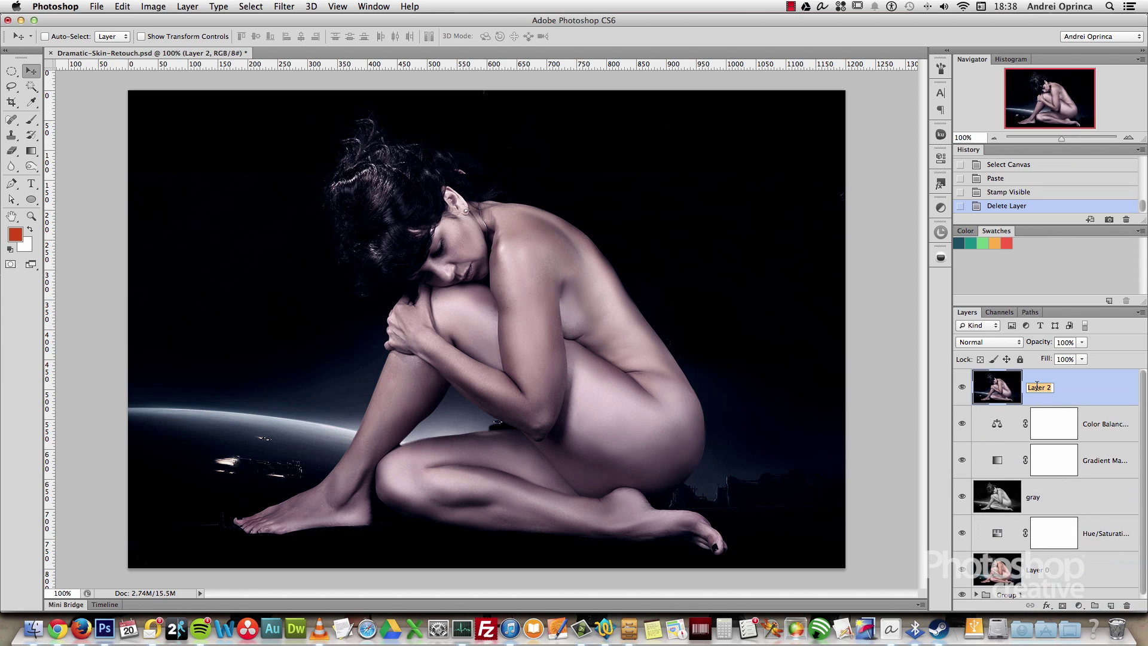
{"action": "type", "text": "lights"}
{"action": "key", "text": "Return"}
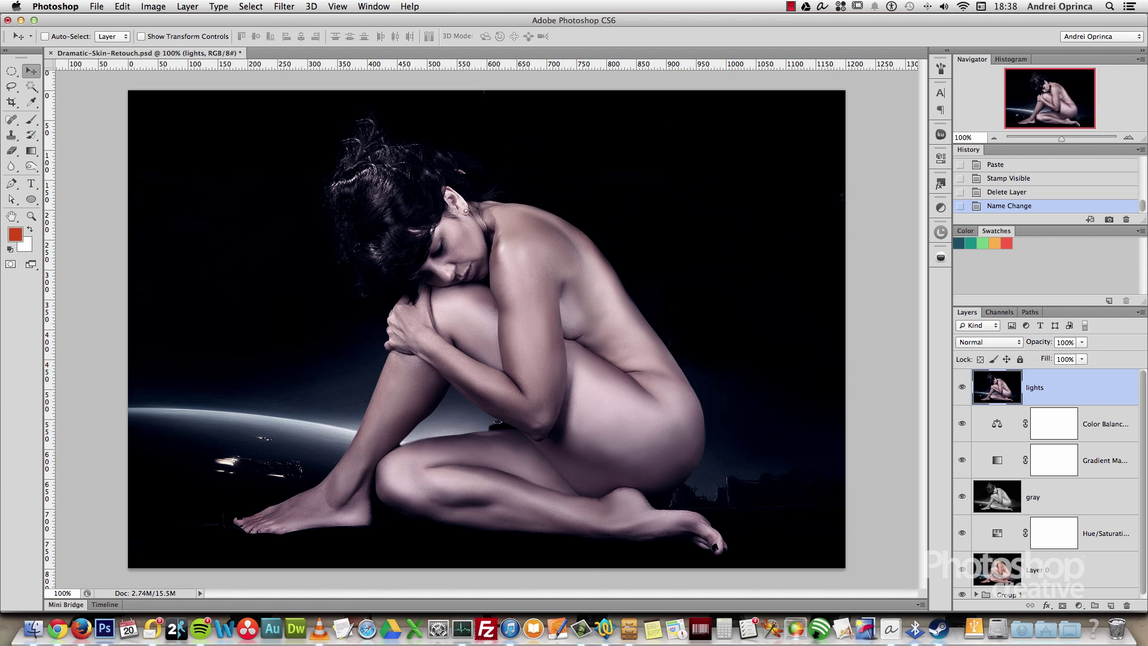
Step: Open Shadows/Highlights and set Shadows amount 25, tonal width 27, radius 72
{"action": "left_click", "coordinate": [150, 7]}
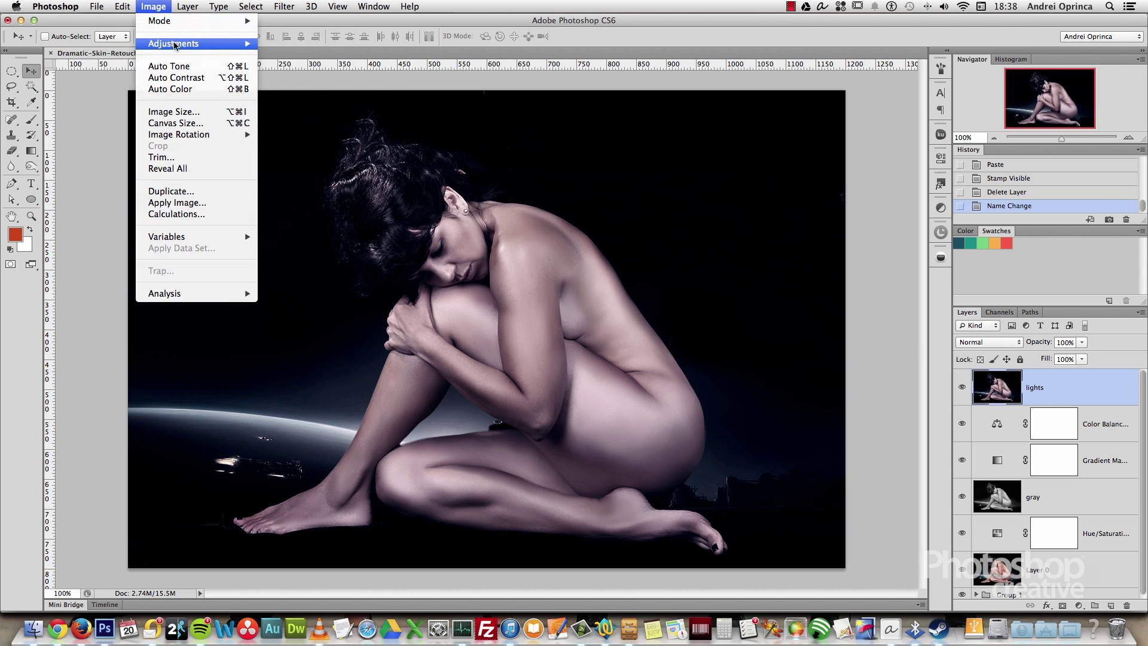
{"action": "mouse_move", "coordinate": [179, 43]}
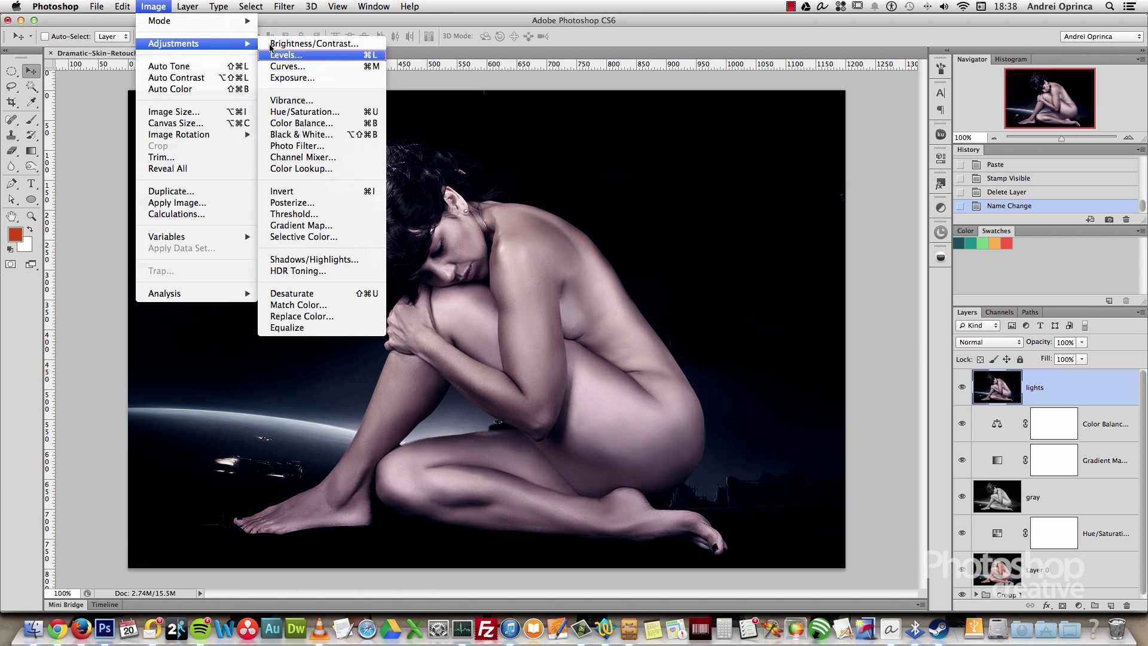
{"action": "left_click", "coordinate": [326, 260]}
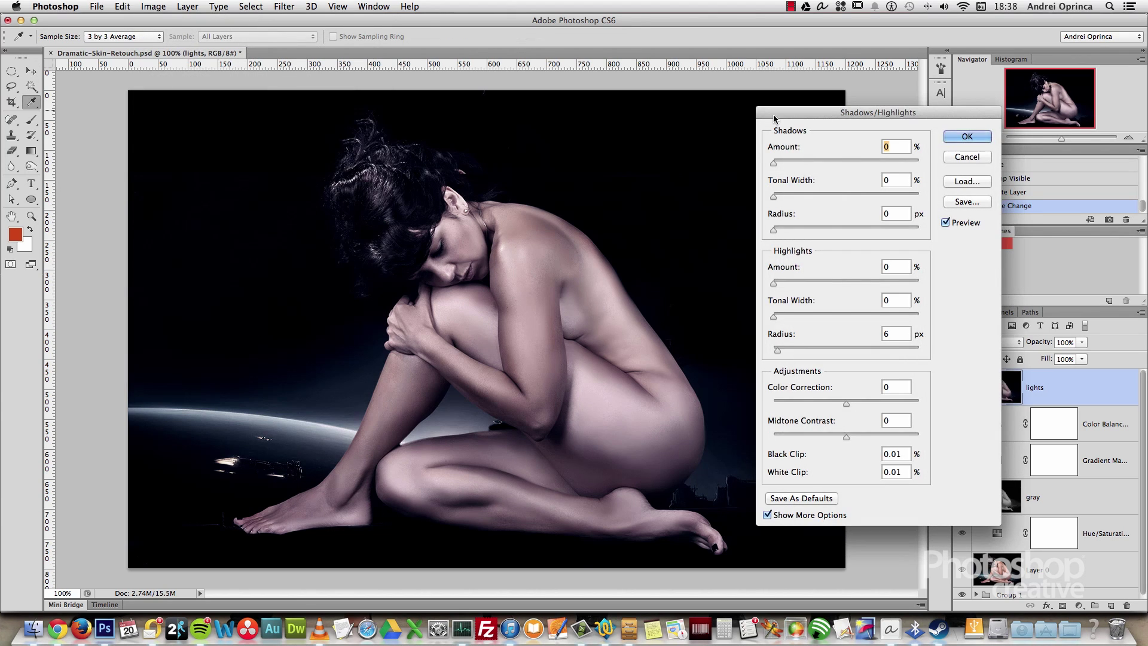
{"action": "left_click_drag", "start_coordinate": [829, 117], "coordinate": [756, 61]}
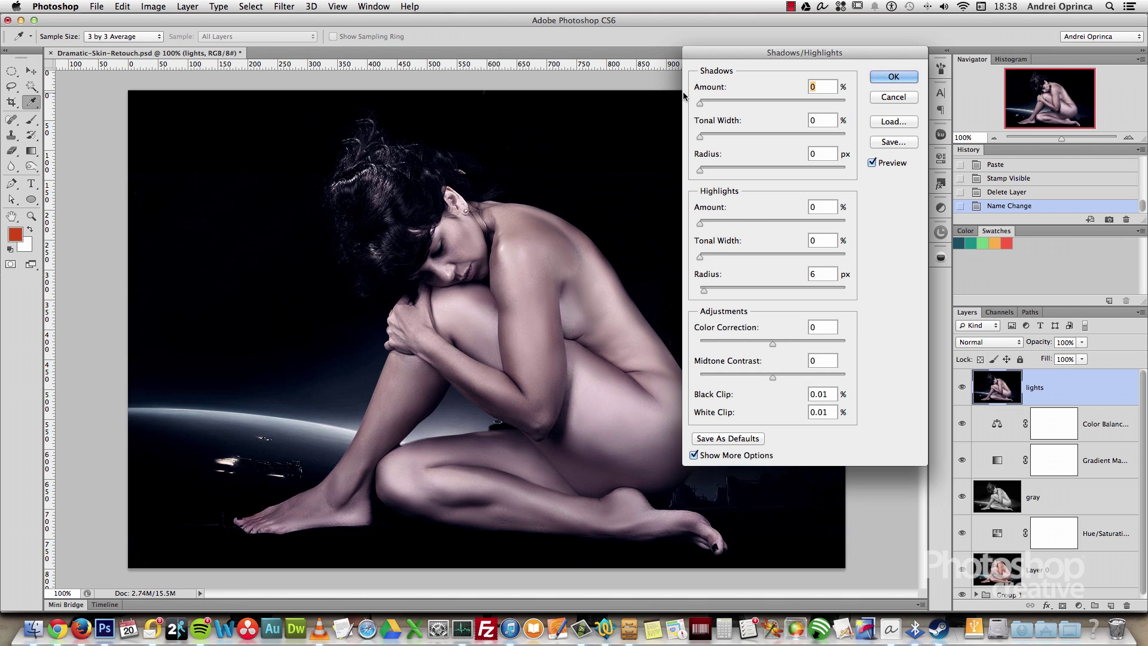
{"action": "left_click_drag", "start_coordinate": [700, 103], "coordinate": [736, 104]}
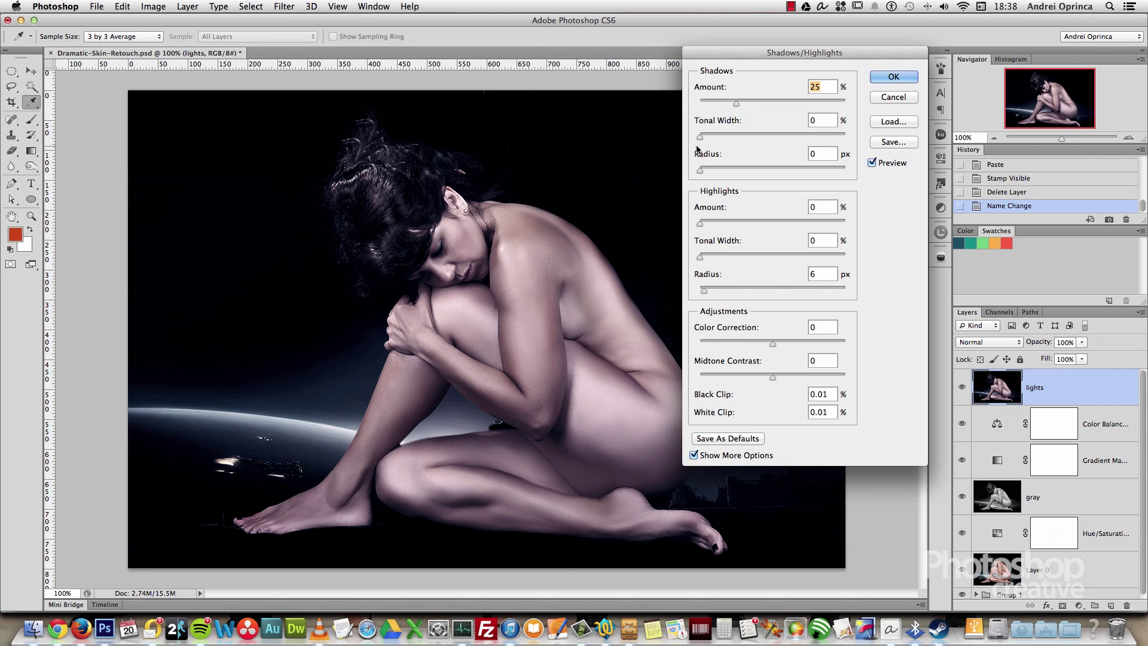
{"action": "left_click_drag", "start_coordinate": [700, 136], "coordinate": [740, 137]}
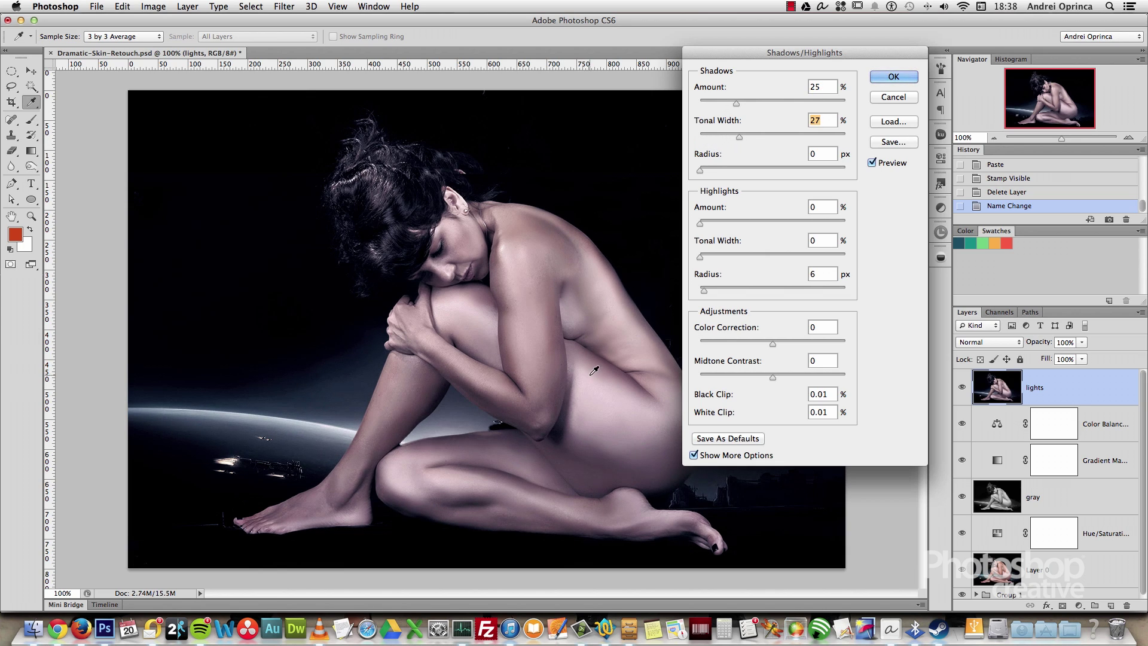
{"action": "left_click_drag", "start_coordinate": [700, 170], "coordinate": [752, 172]}
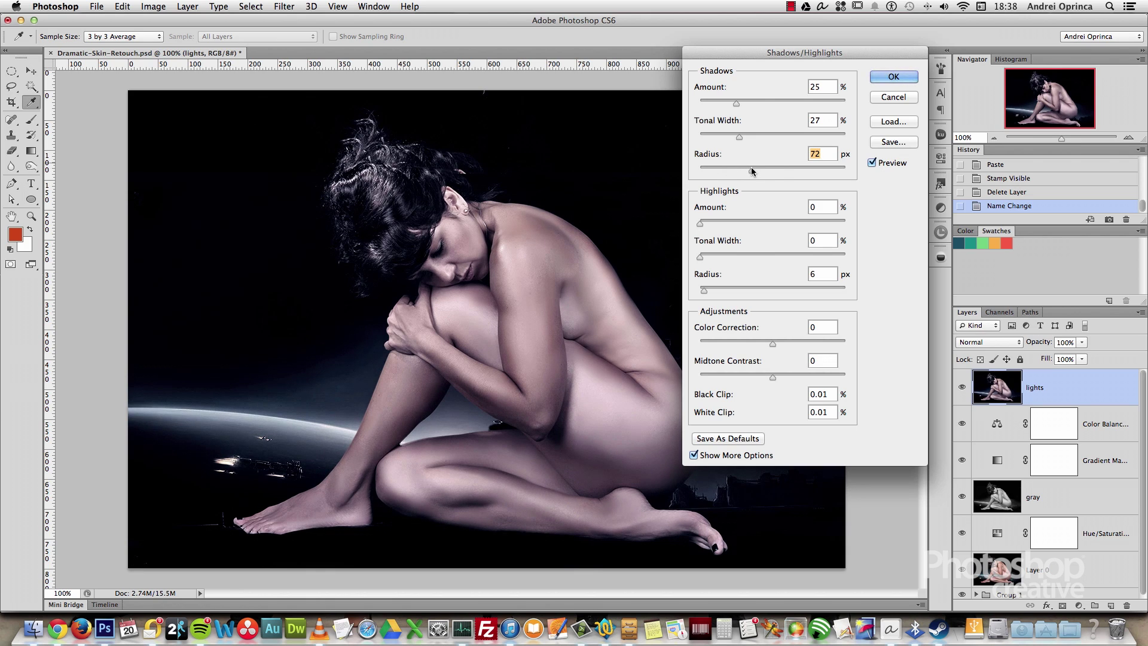
Step: Set Shadows/Highlights Highlights to 38, 10, 63 and preview the change
{"action": "left_click_drag", "start_coordinate": [700, 222], "coordinate": [754, 221]}
{"action": "left_click_drag", "start_coordinate": [701, 262], "coordinate": [745, 292]}
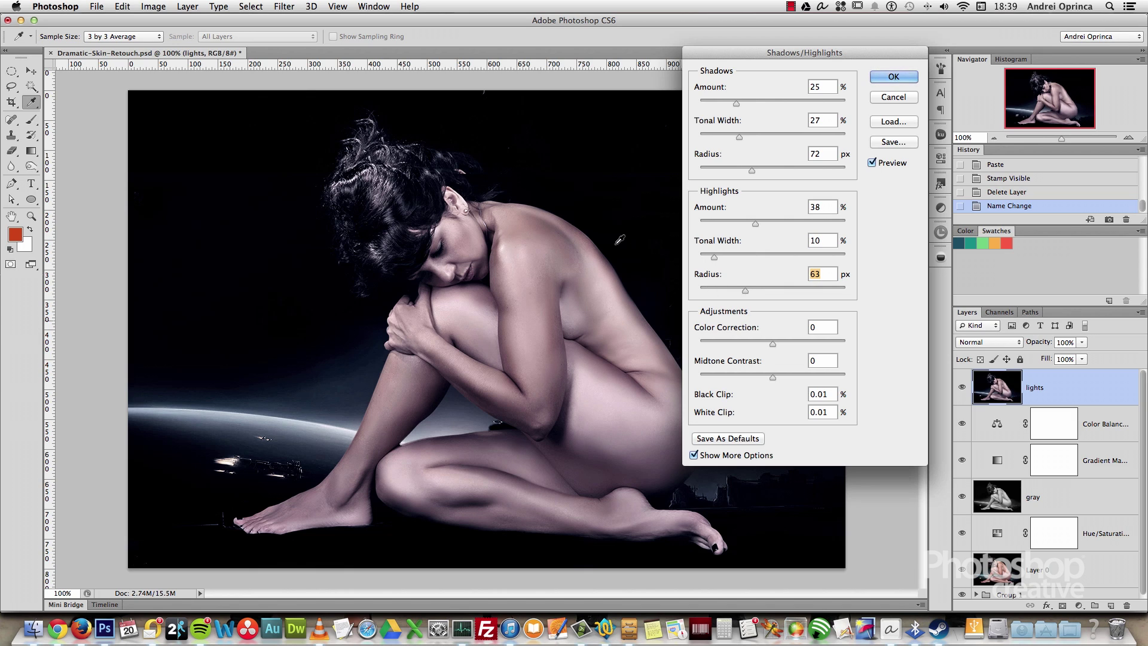
{"action": "left_click", "coordinate": [873, 163]}
{"action": "left_click", "coordinate": [873, 163]}
{"action": "left_click", "coordinate": [873, 163]}
{"action": "left_click", "coordinate": [873, 164]}
{"action": "left_click", "coordinate": [873, 164]}
Step: Set Color Correction to 0, add slight midtone contrast, and apply Shadows/Highlights
{"action": "left_click_drag", "start_coordinate": [769, 345], "coordinate": [924, 347]}
{"action": "left_click_drag", "start_coordinate": [846, 344], "coordinate": [768, 345]}
{"action": "type", "text": "0"}
{"action": "left_click_drag", "start_coordinate": [772, 377], "coordinate": [784, 375]}
{"action": "left_click_drag", "start_coordinate": [782, 375], "coordinate": [782, 376]}
{"action": "left_click", "coordinate": [872, 164]}
{"action": "left_click", "coordinate": [873, 163]}
{"action": "left_click", "coordinate": [893, 77]}
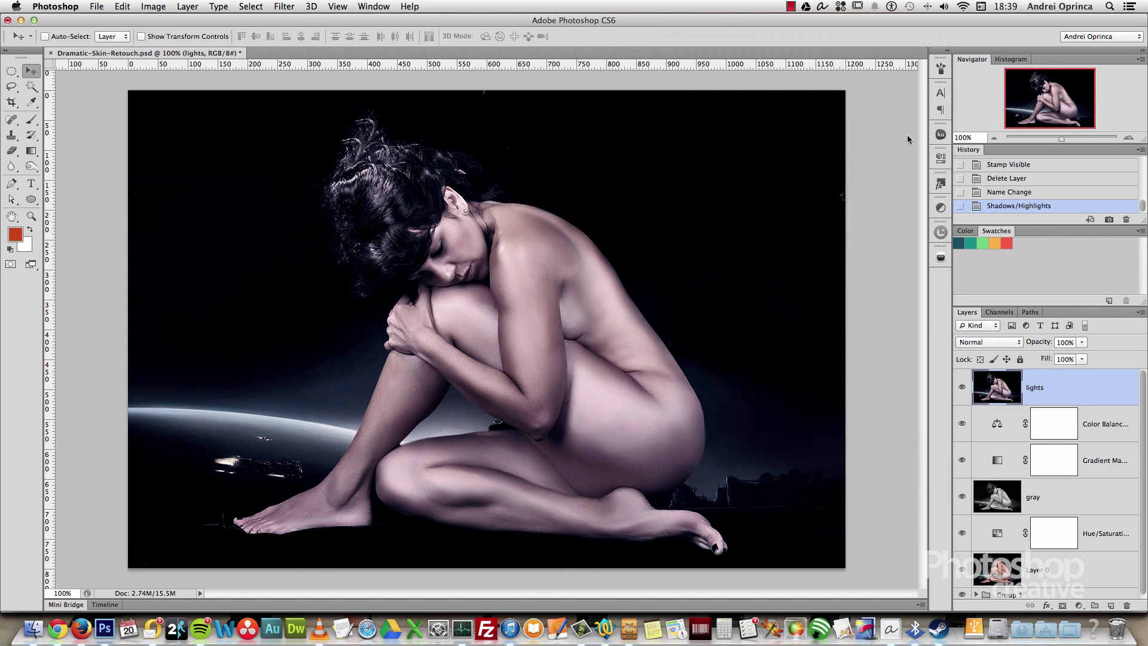
Step: Toggle the lights layer off and on to compare the corrected image
{"action": "left_click", "coordinate": [962, 388]}
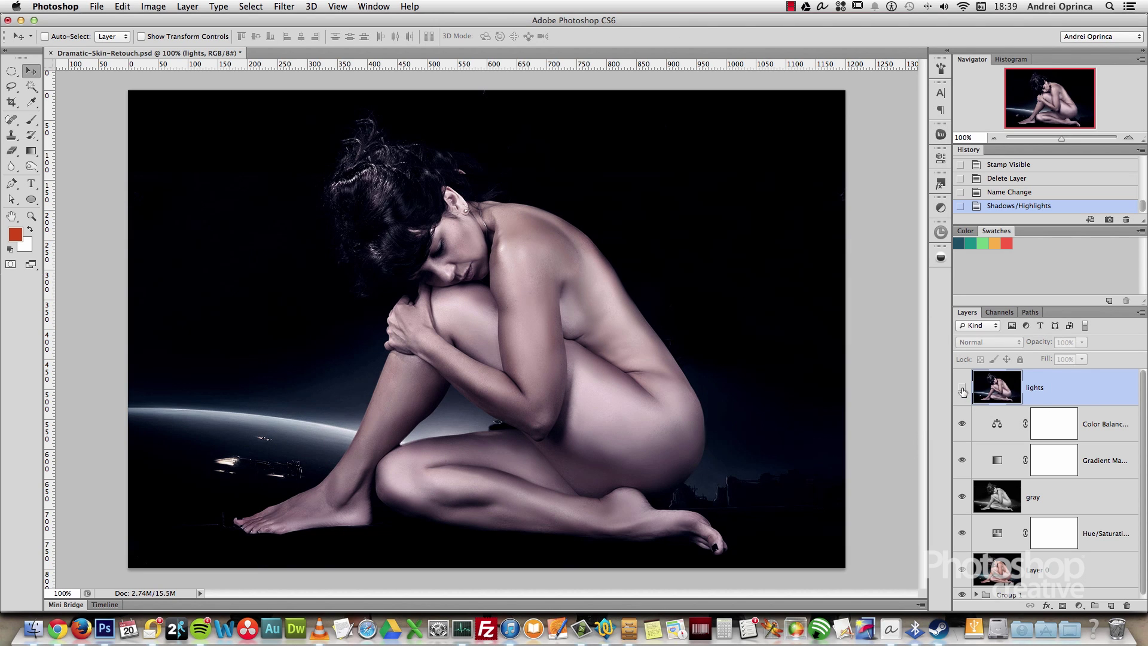
{"action": "left_click", "coordinate": [962, 388]}
{"action": "left_click", "coordinate": [962, 388]}
{"action": "left_click", "coordinate": [962, 388]}
{"action": "left_click", "coordinate": [962, 389]}
{"action": "left_click", "coordinate": [962, 389]}
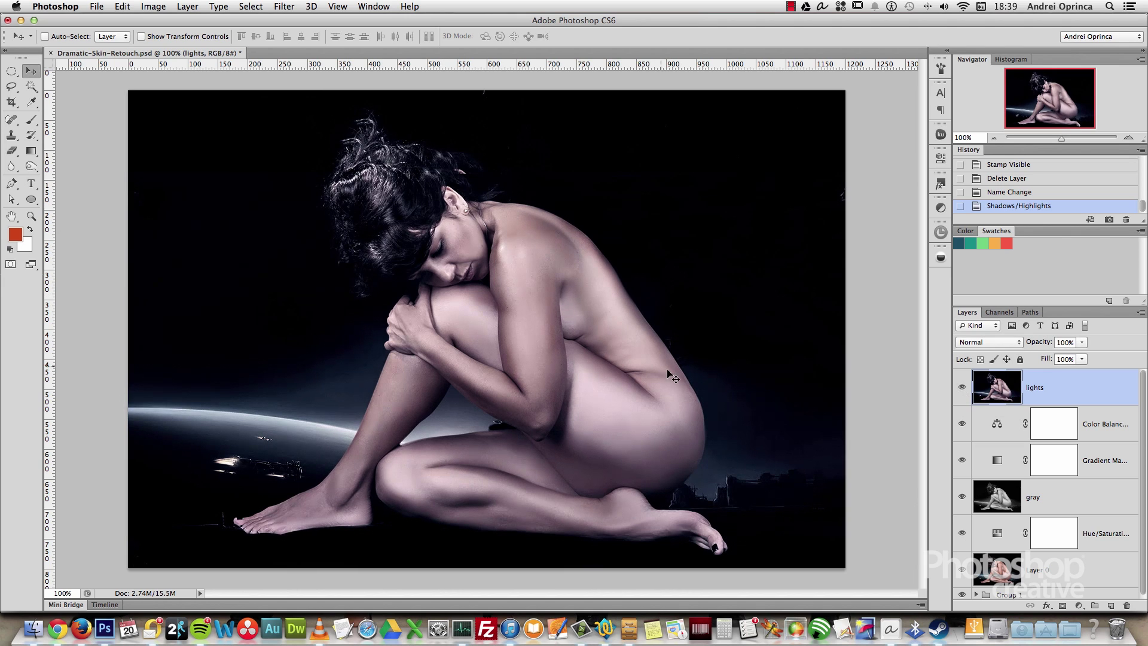
{"action": "left_click", "coordinate": [962, 387]}
{"action": "left_click", "coordinate": [962, 388]}
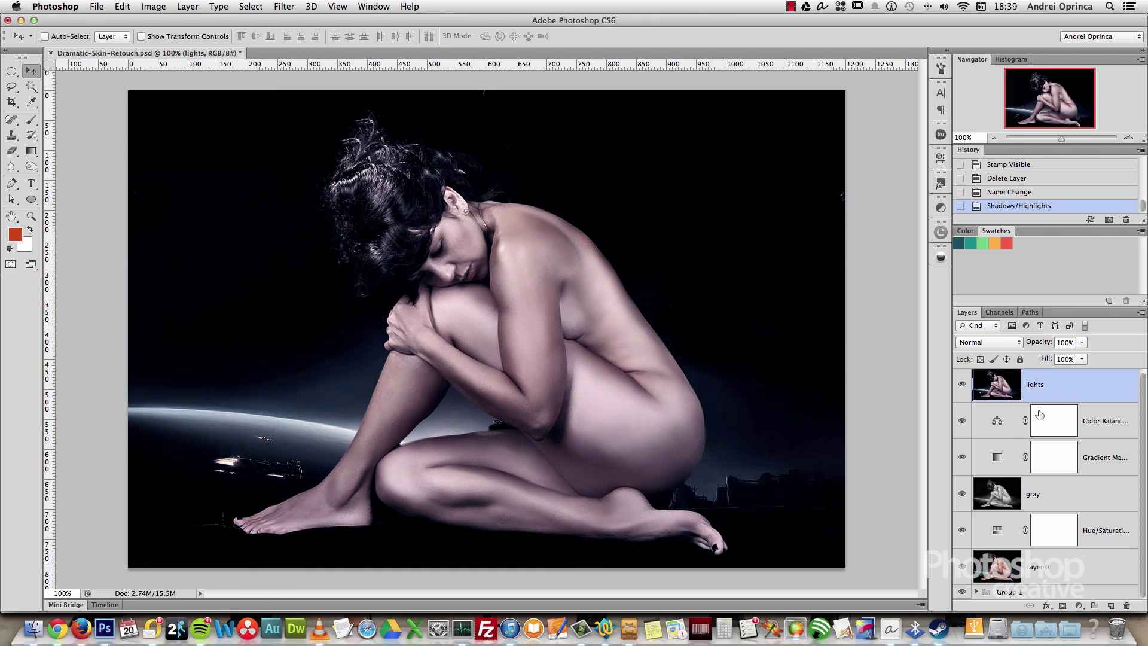
{"action": "scroll", "coordinate": [1071, 412], "scroll_direction": "up", "scroll_amount": 1}
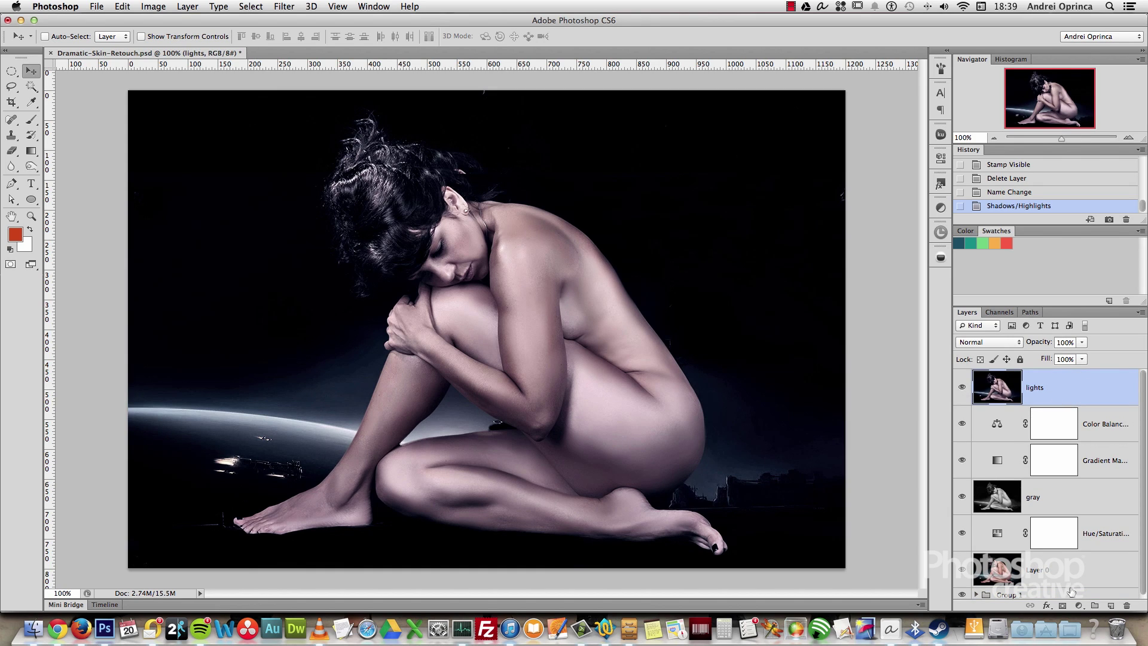
{"action": "left_click", "coordinate": [1078, 605]}
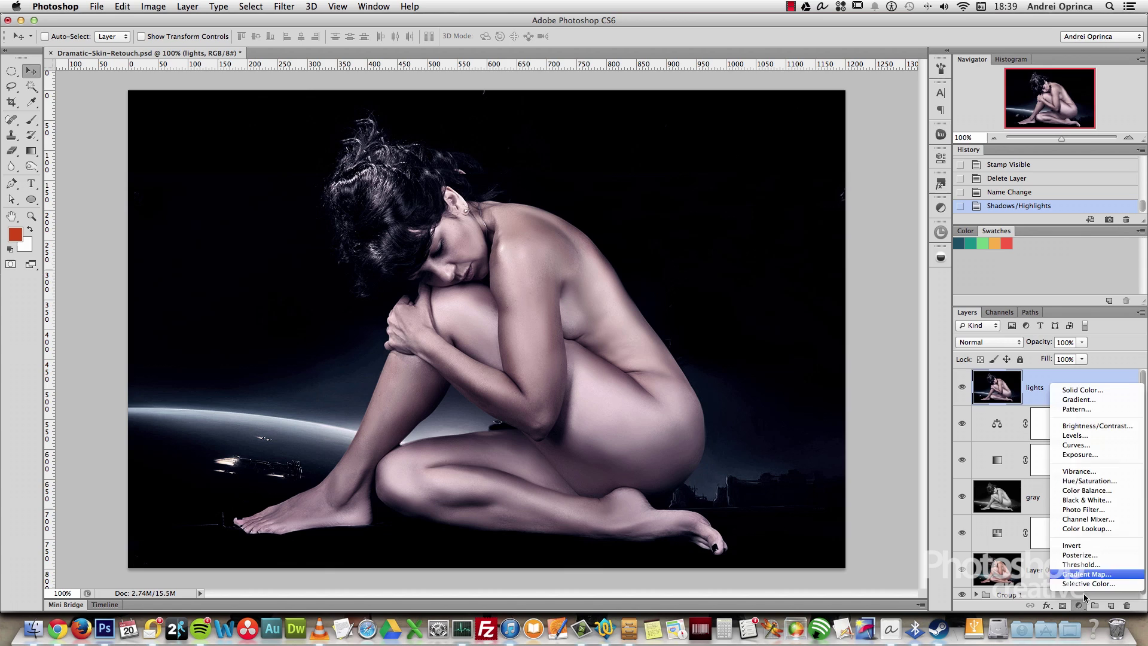
Step: Add a Curves adjustment layer and lift the RGB curve slightly to brighten the image
{"action": "left_click", "coordinate": [1103, 451]}
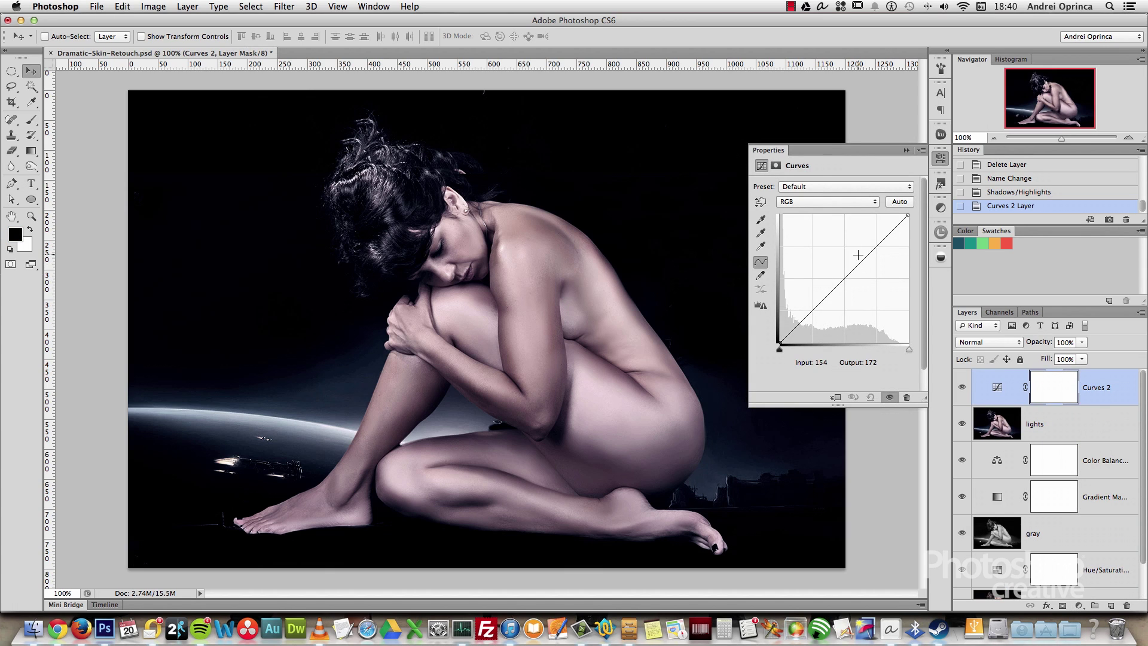
{"action": "left_click_drag", "start_coordinate": [908, 215], "coordinate": [904, 216]}
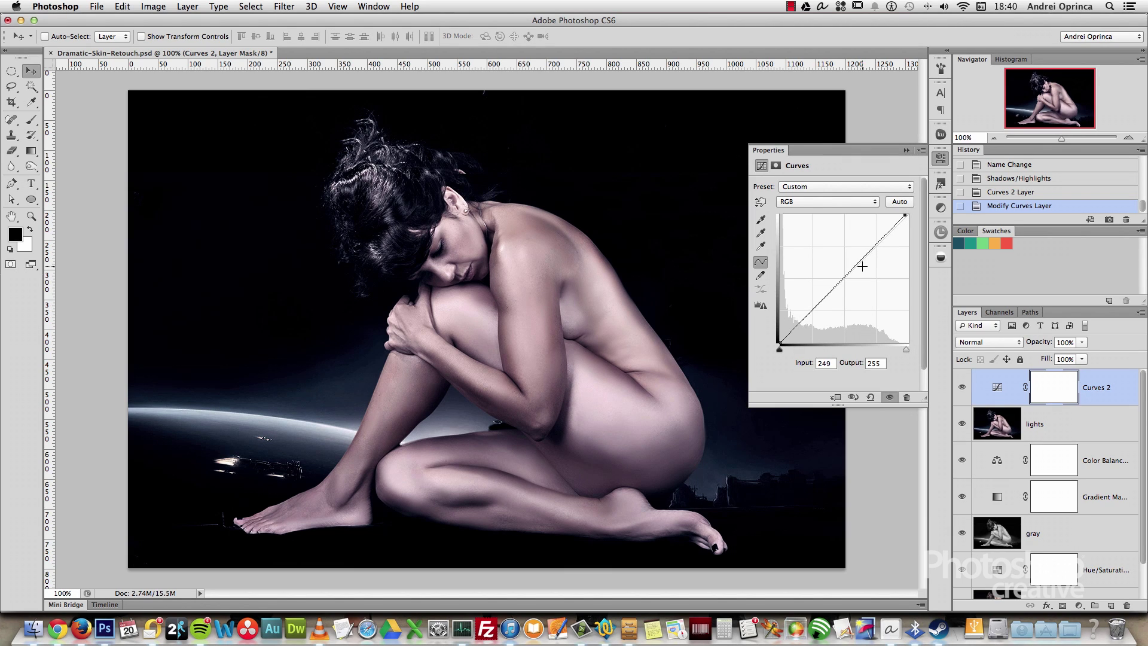
{"action": "left_click_drag", "start_coordinate": [857, 263], "coordinate": [857, 264]}
Step: On the Blue curve, raise the black point and lower the white point to tint shadows blue
{"action": "left_click", "coordinate": [825, 202]}
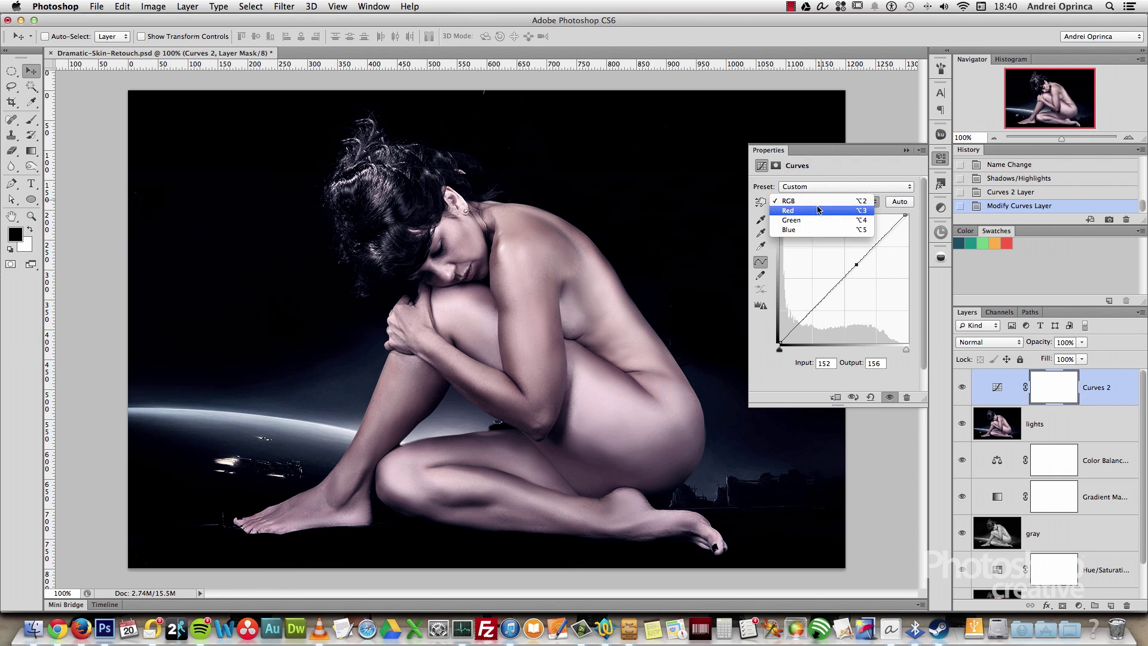
{"action": "left_click", "coordinate": [797, 230]}
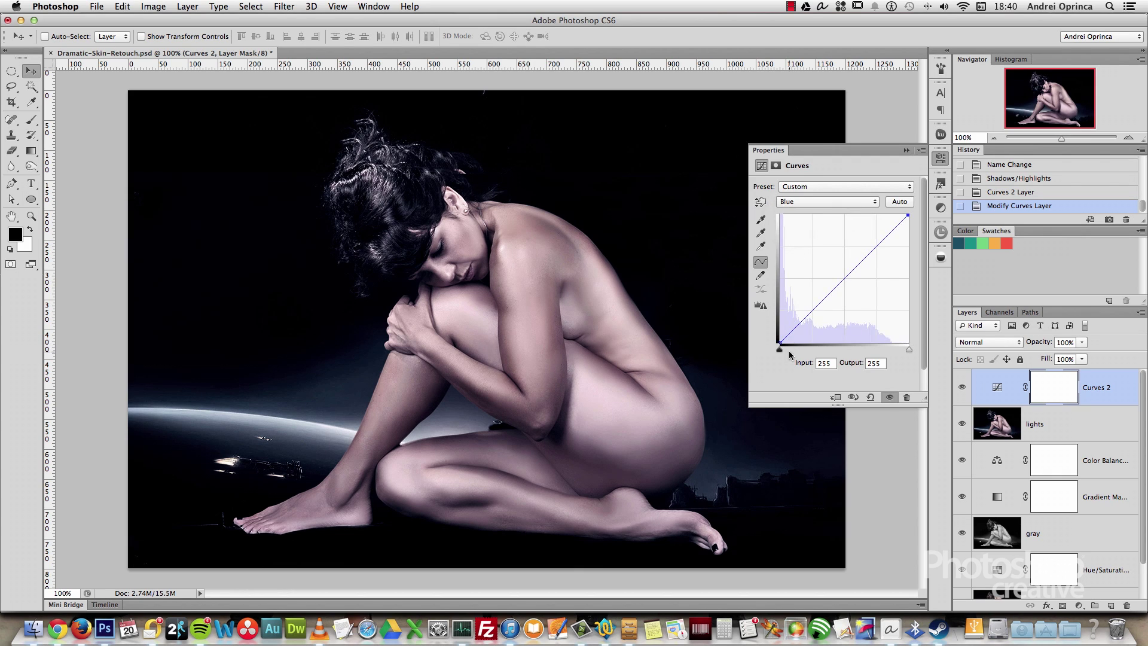
{"action": "left_click_drag", "start_coordinate": [780, 341], "coordinate": [772, 336]}
{"action": "left_click_drag", "start_coordinate": [908, 216], "coordinate": [913, 217]}
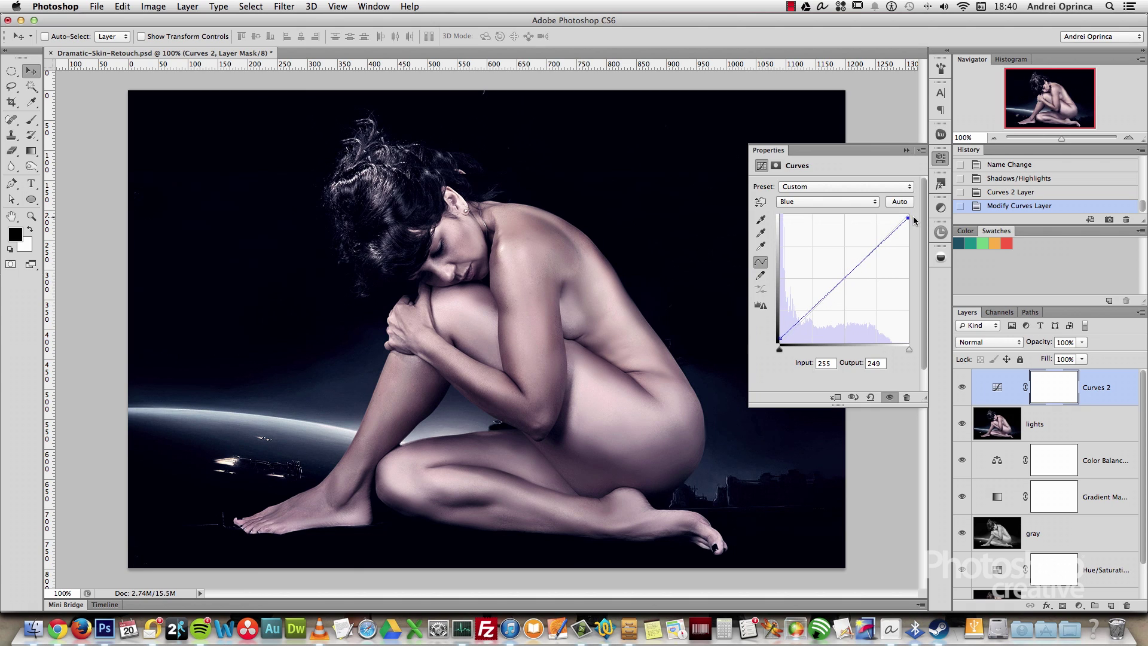
Step: Lower the Red curve's midpoint slightly, from 122 to 118, to trim red midtones
{"action": "left_click", "coordinate": [833, 203]}
{"action": "left_click", "coordinate": [828, 175]}
{"action": "left_click_drag", "start_coordinate": [848, 281], "coordinate": [841, 283]}
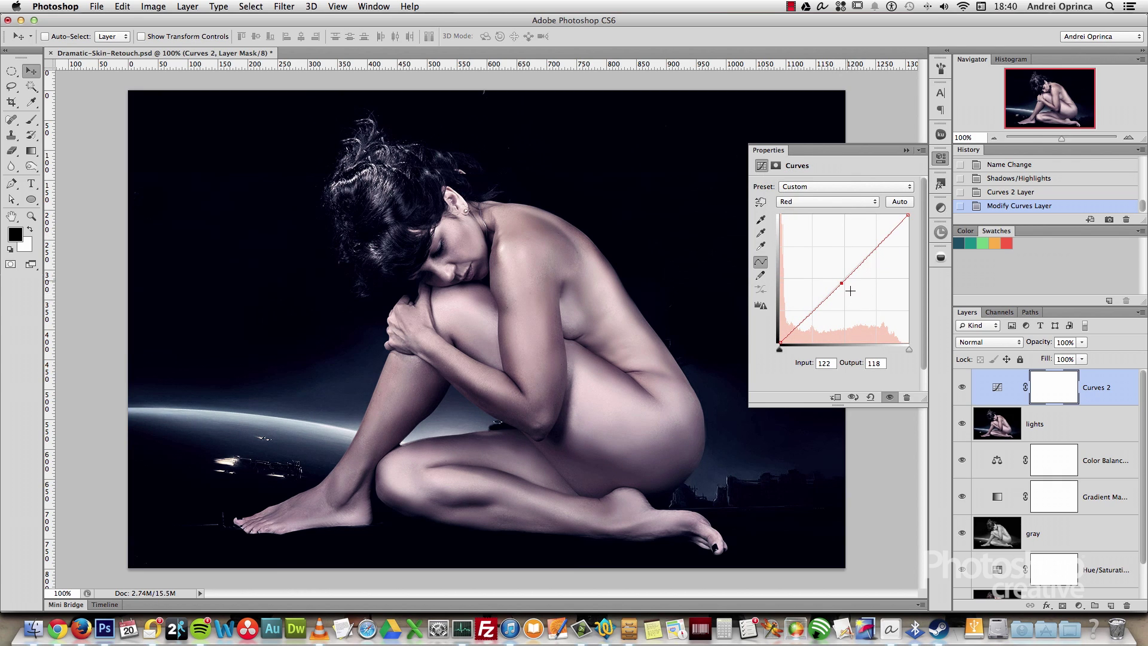
Step: Try pulling down the Green midtones, then discard that change and close the Curves settings
{"action": "left_click", "coordinate": [826, 203]}
{"action": "left_click", "coordinate": [828, 214]}
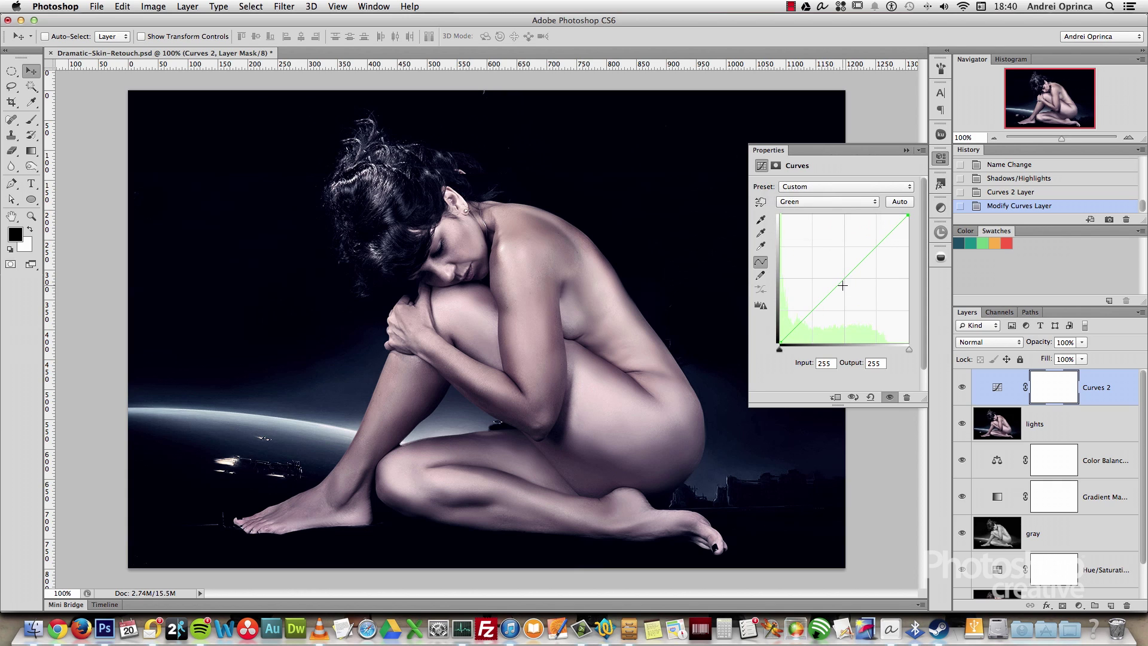
{"action": "left_click_drag", "start_coordinate": [839, 281], "coordinate": [911, 221]}
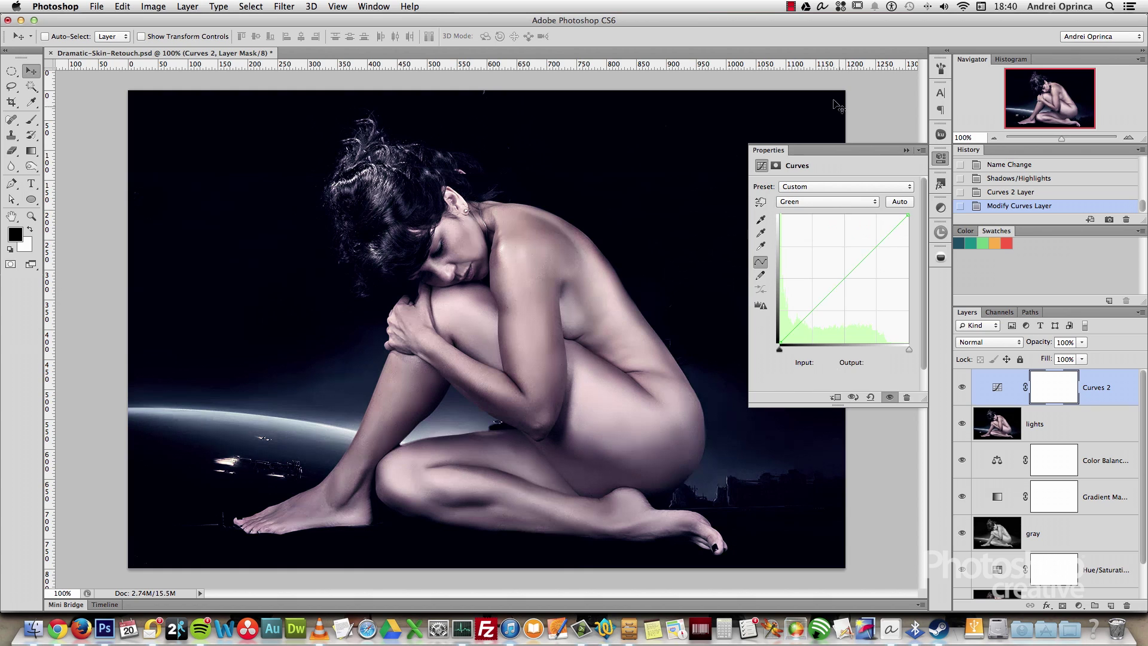
{"action": "left_click", "coordinate": [907, 151]}
Step: Toggle the Curves 2 layer off and on to compare before and after
{"action": "left_click", "coordinate": [962, 384]}
{"action": "left_click", "coordinate": [962, 386]}
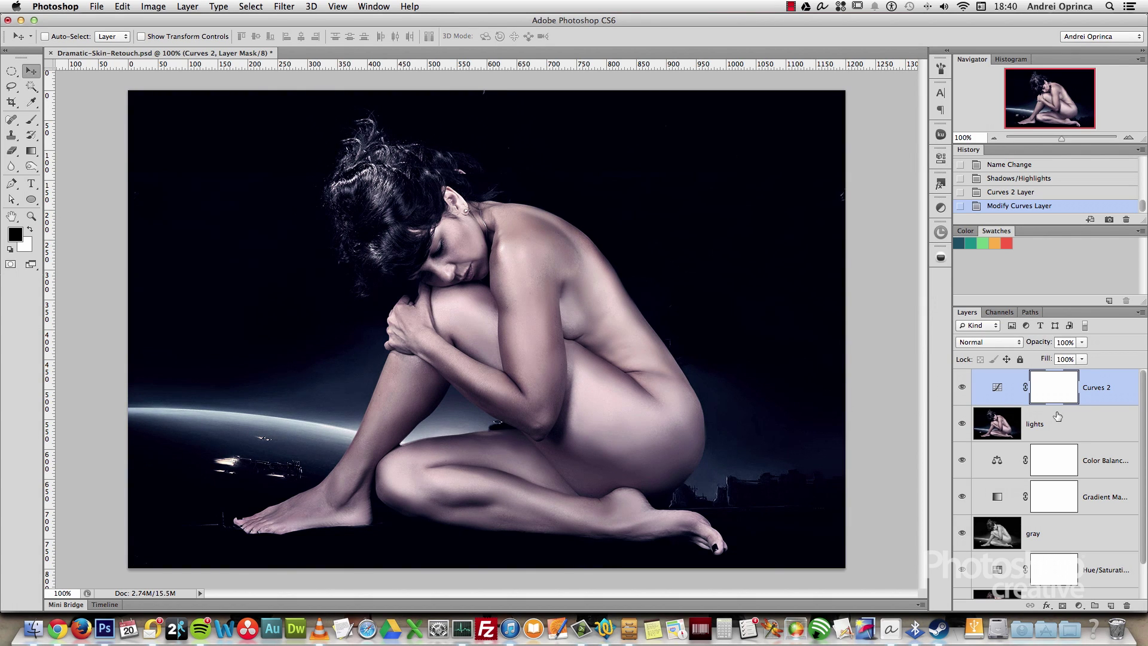
{"action": "scroll", "coordinate": [1054, 503], "scroll_direction": "down", "scroll_amount": 1}
{"action": "left_click", "coordinate": [1061, 565]}
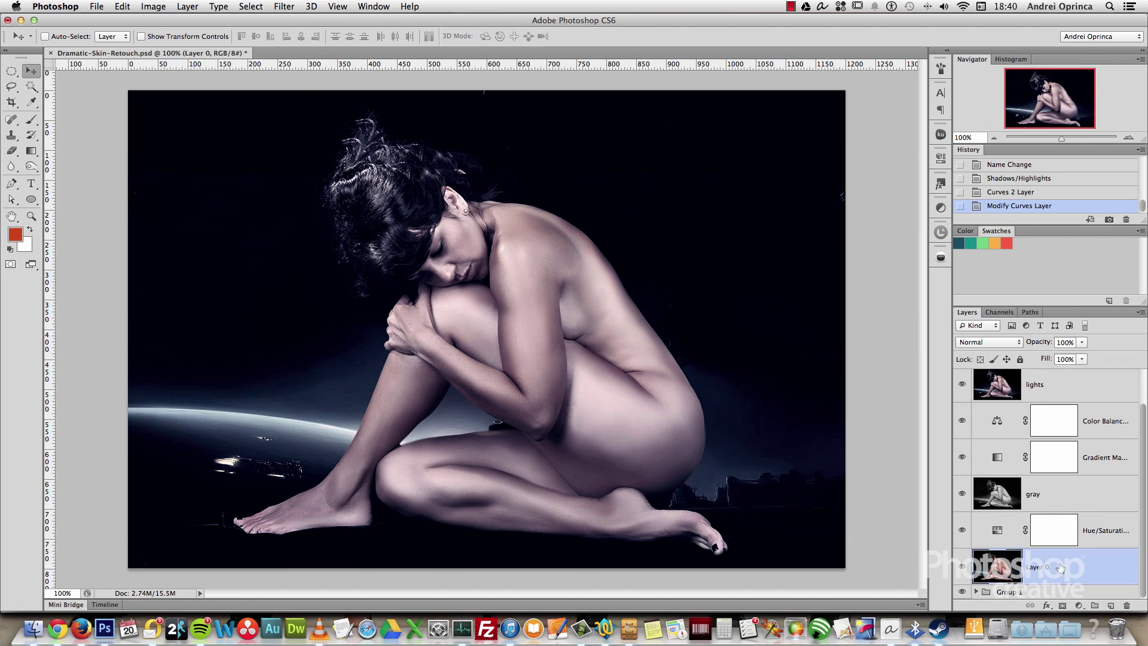
{"action": "left_click", "coordinate": [961, 568], "text": "alt"}
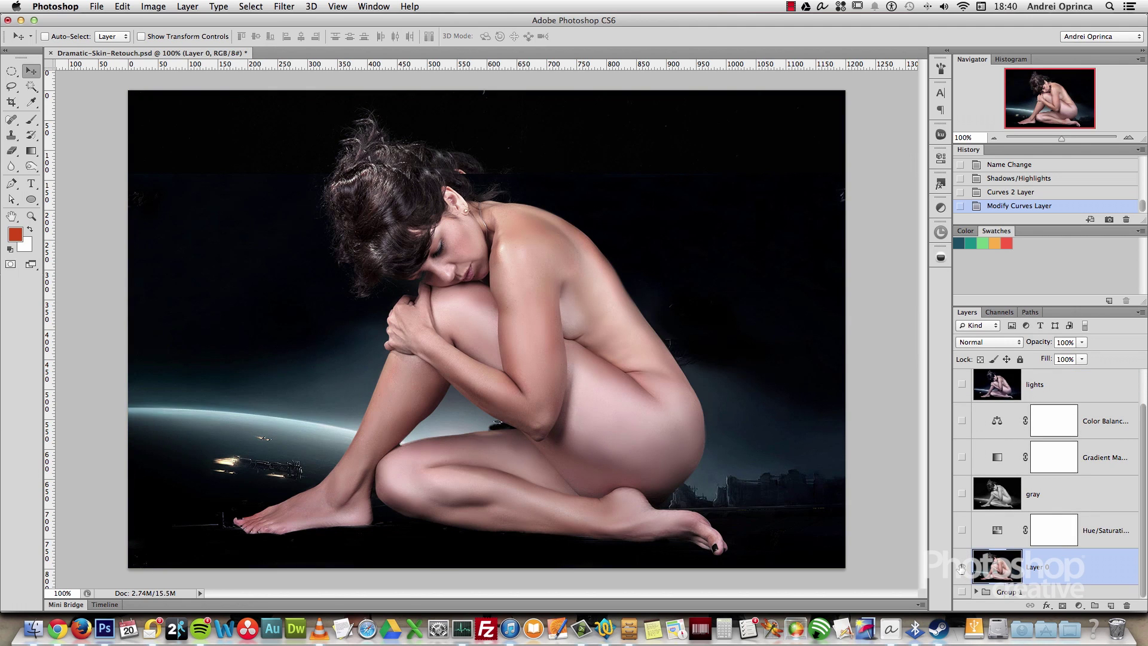
{"action": "left_click", "coordinate": [961, 568], "text": "alt"}
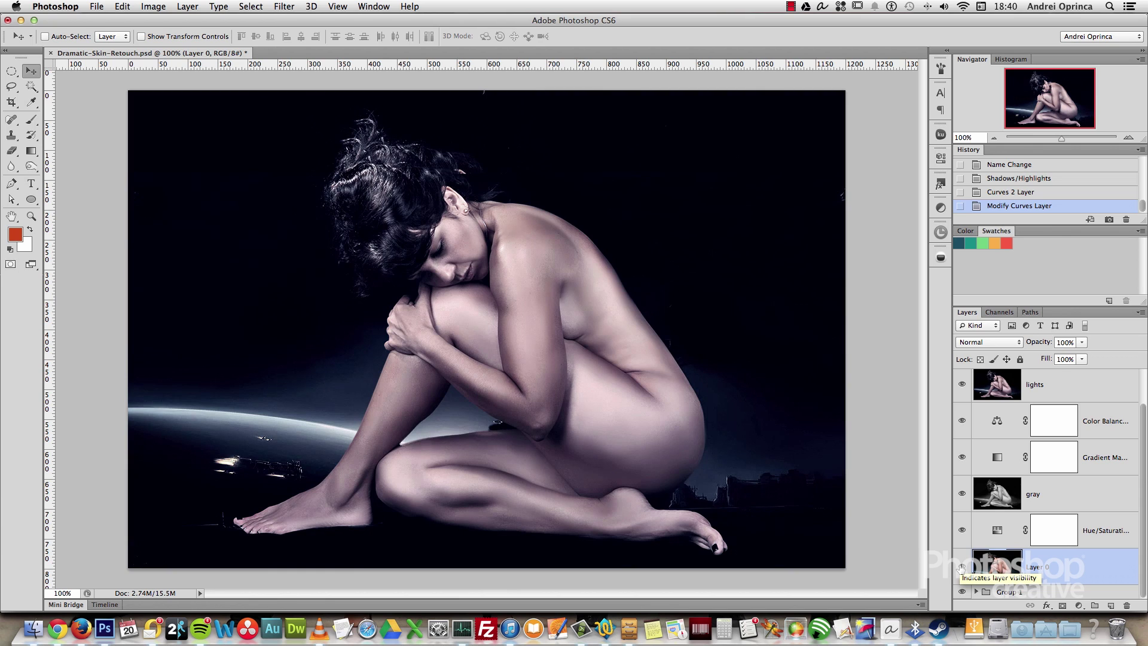
{"action": "left_click", "coordinate": [961, 568], "text": "alt"}
{"action": "left_click", "coordinate": [962, 567], "text": "alt"}
{"action": "left_click", "coordinate": [962, 567], "text": "alt"}
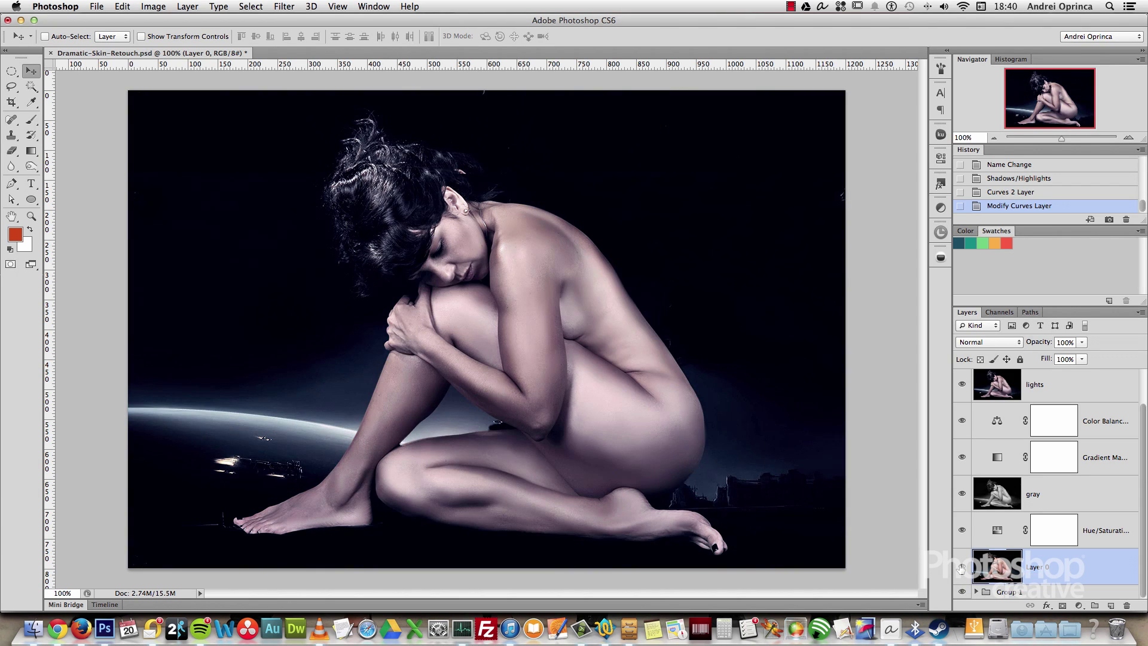
{"action": "left_click", "coordinate": [961, 566], "text": "alt"}
{"action": "left_click", "coordinate": [962, 566], "text": "alt"}
{"action": "left_click", "coordinate": [962, 567], "text": "alt"}
{"action": "left_click", "coordinate": [962, 567], "text": "alt"}
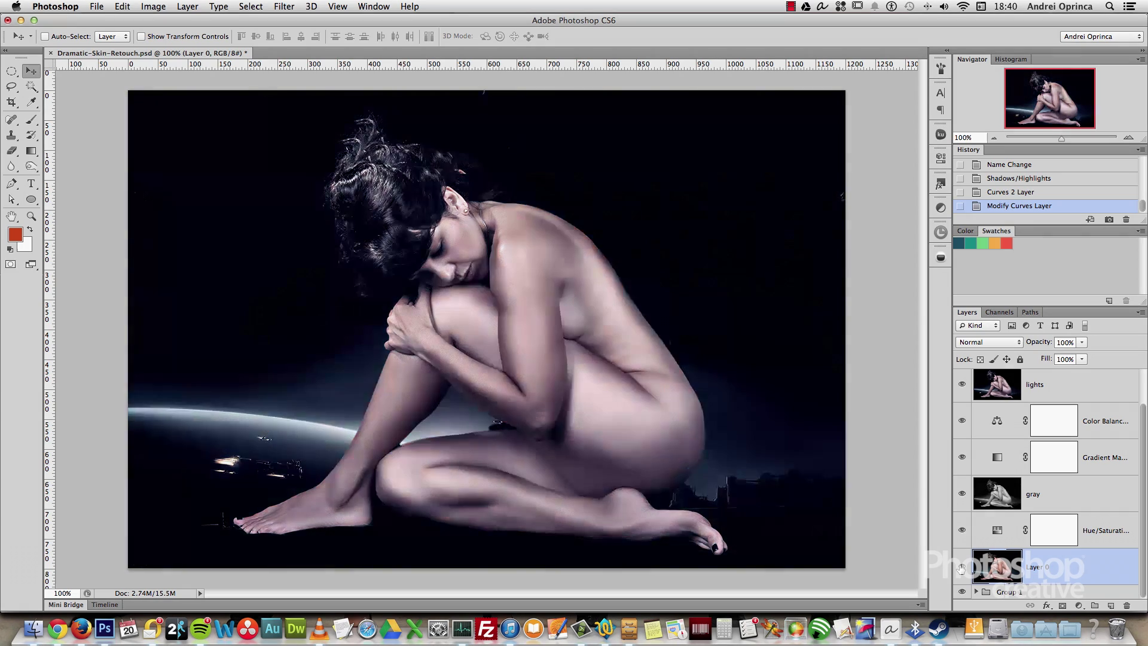